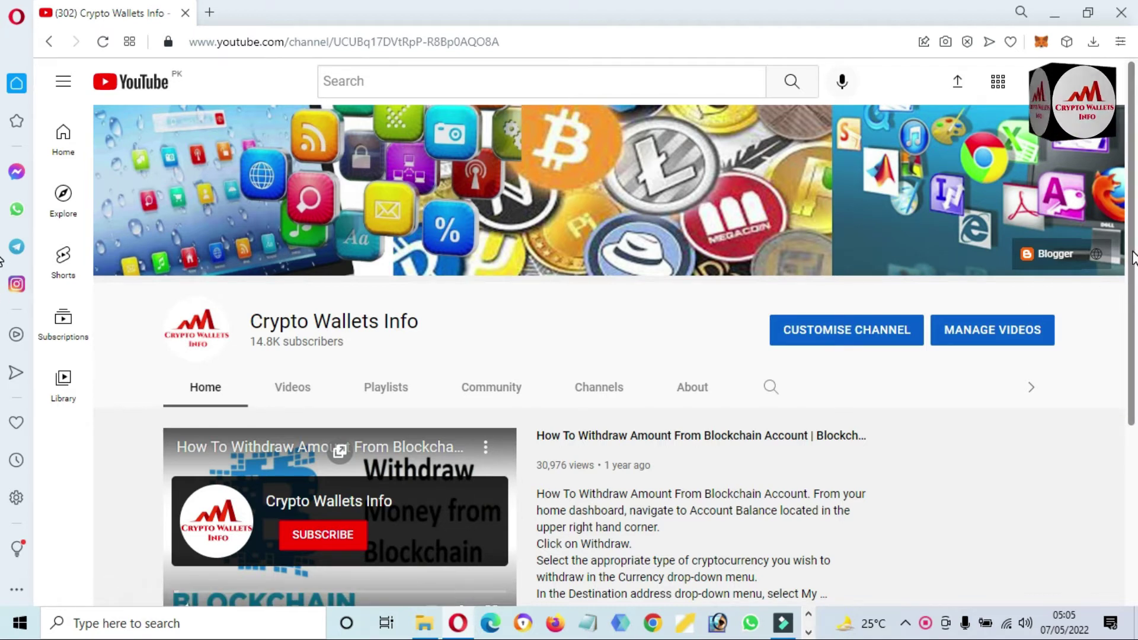
Scroll the Crypto Wallets Info channel page, then open a new Speed Dial tab beside it.
left_click_drag(1129, 264, 1136, 441)
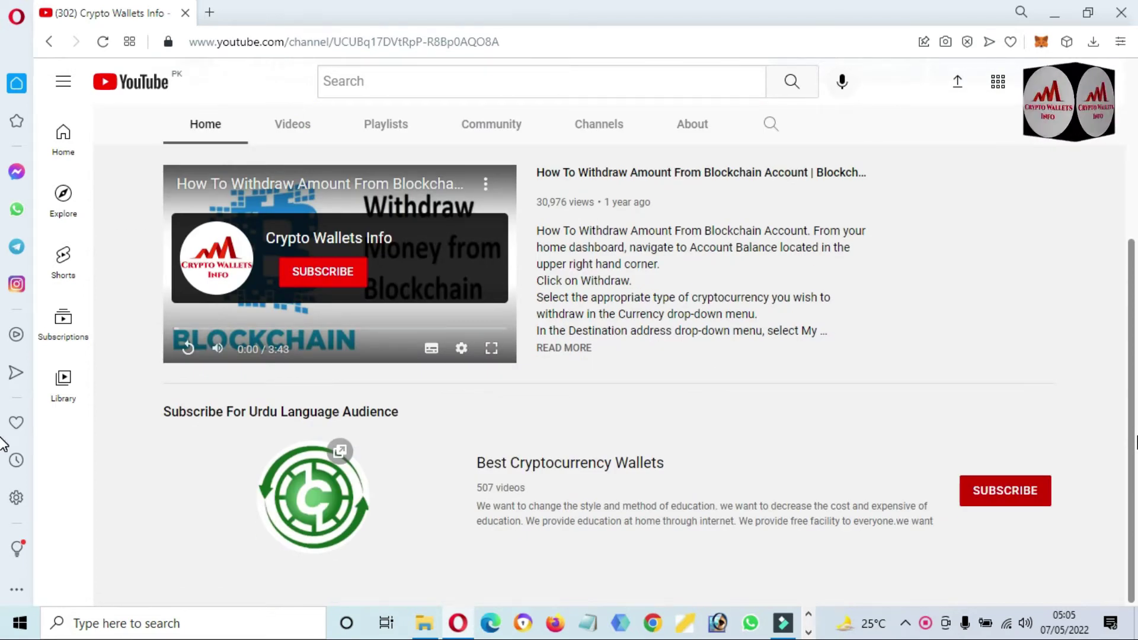
left_click_drag(1132, 445, 1136, 196)
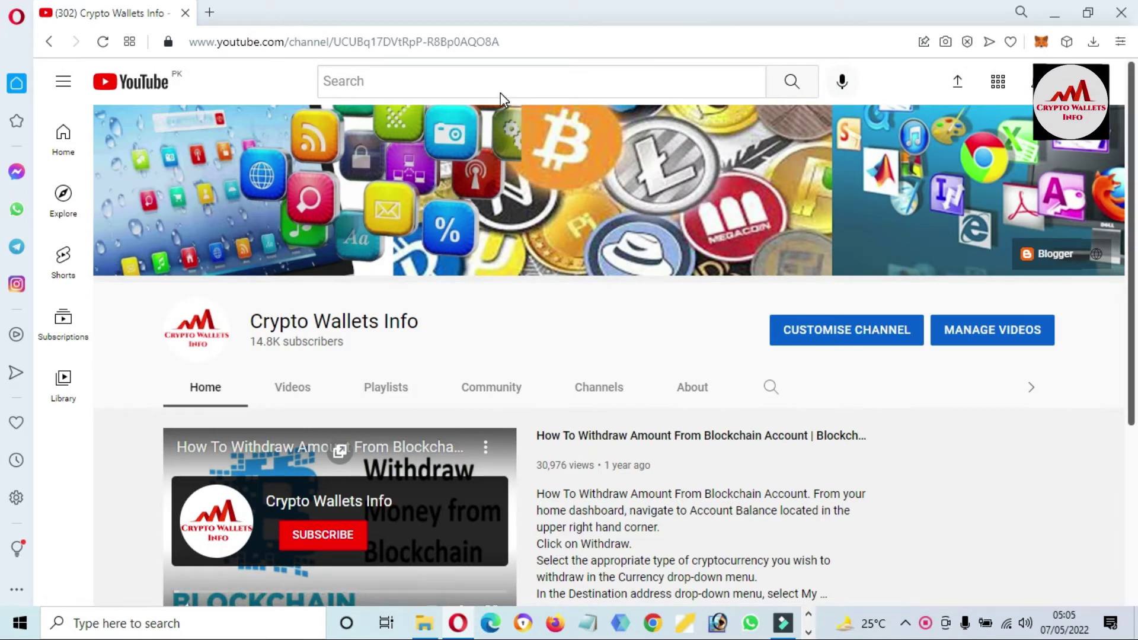
left_click(211, 12)
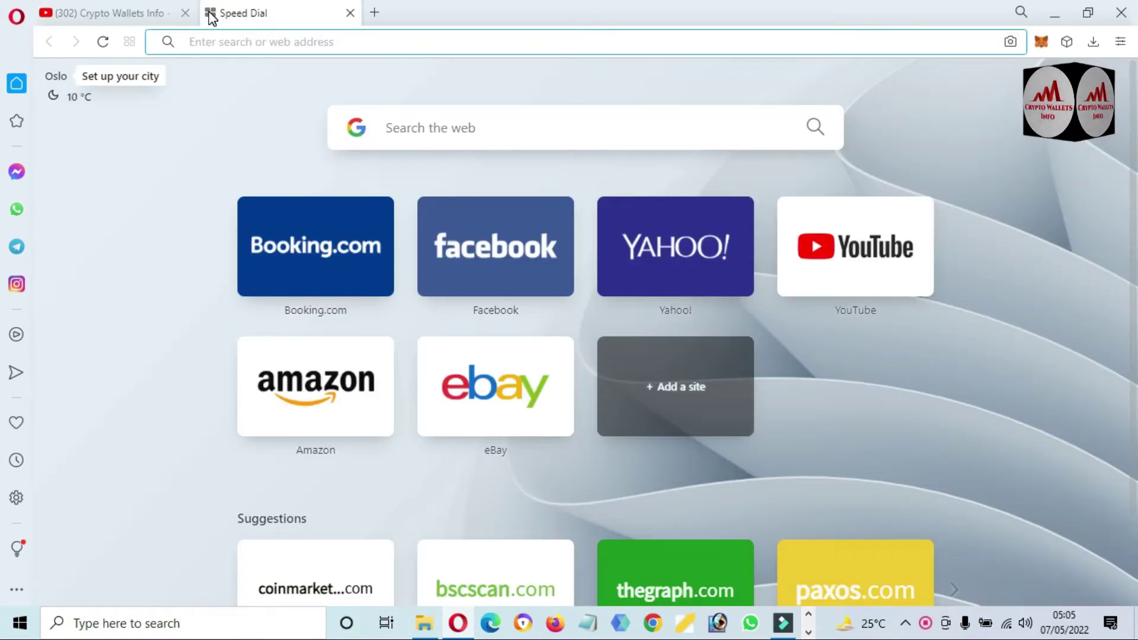
Go to coinmarketcap.com and scroll the prices table down to rank 58.
type("coinmarketcap.com")
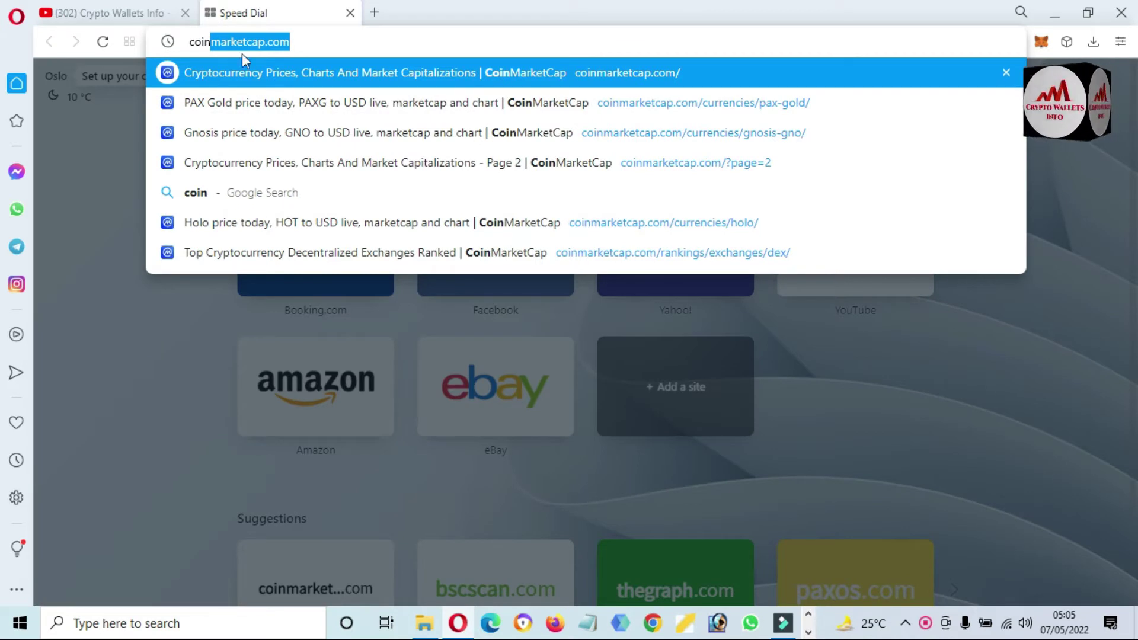
left_click(264, 74)
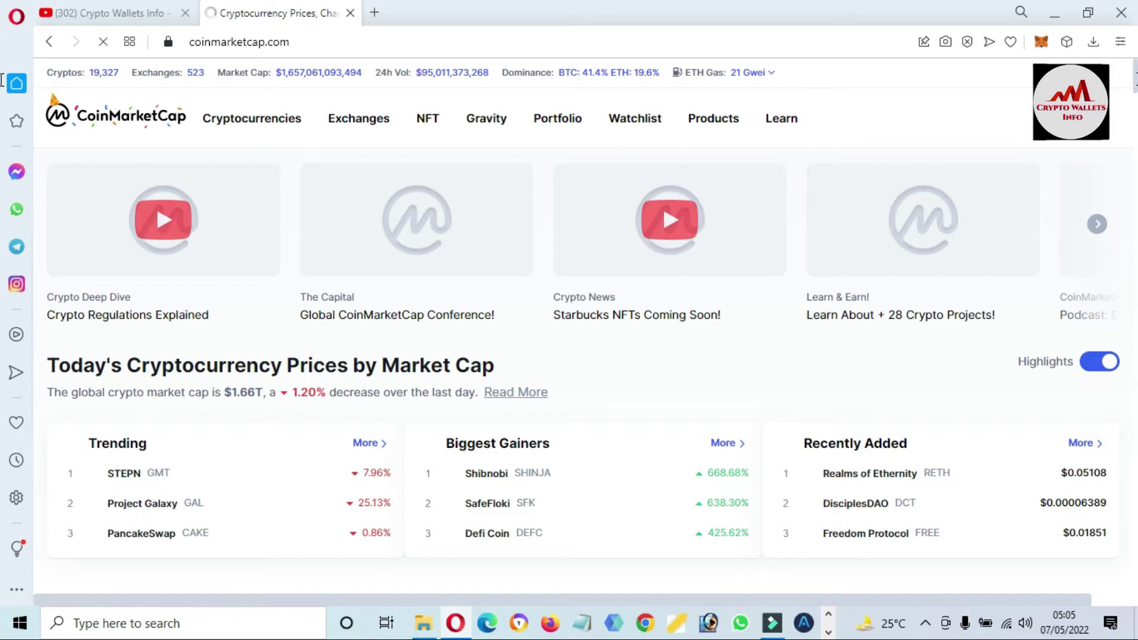
scroll(3, 95, "down", 5)
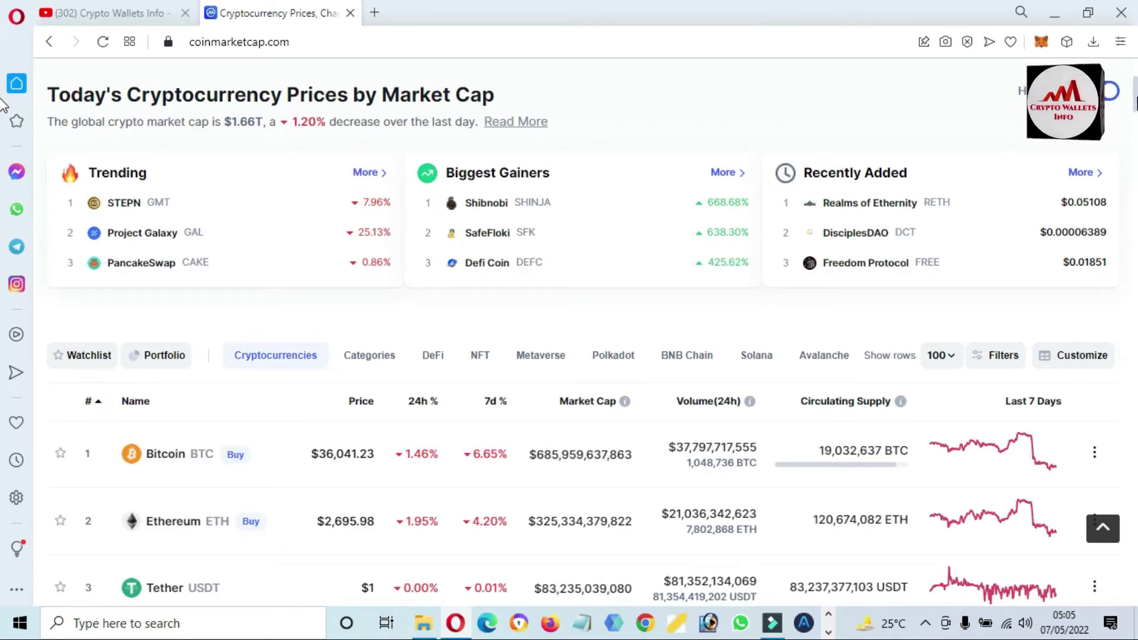
scroll(2, 106, "down", 3)
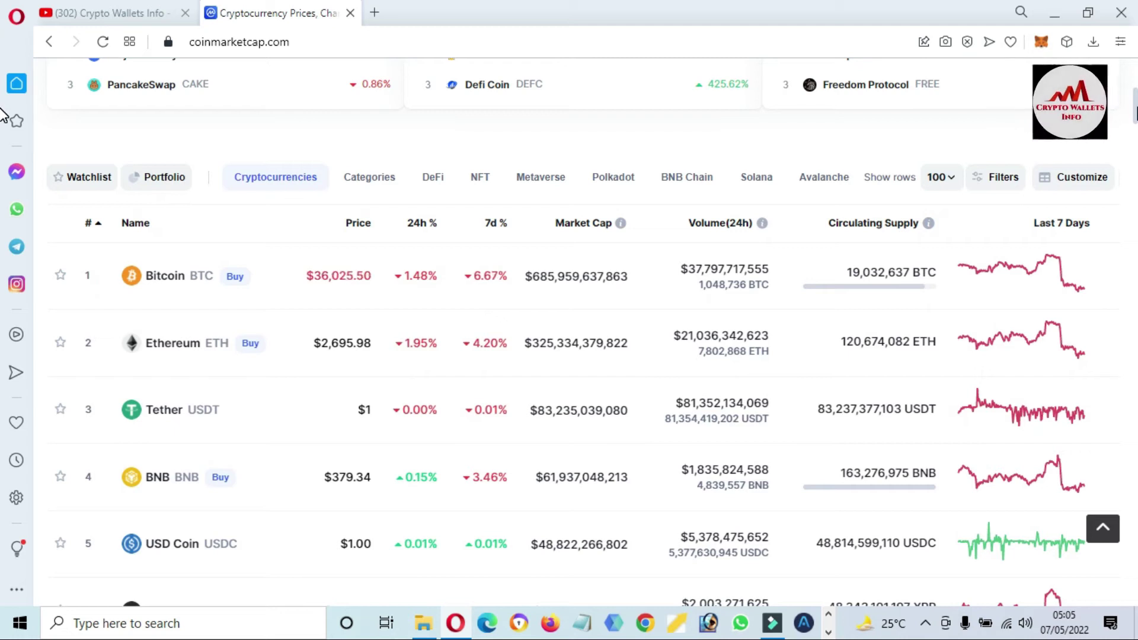
left_click_drag(1136, 110, 1136, 346)
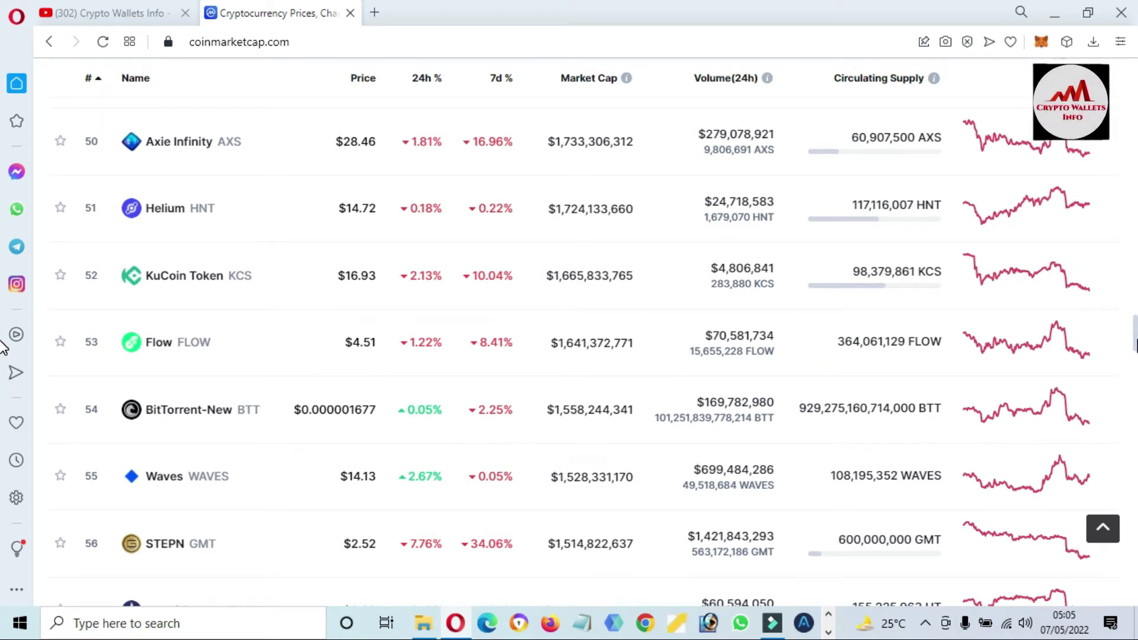
left_click_drag(1136, 346, 1136, 359)
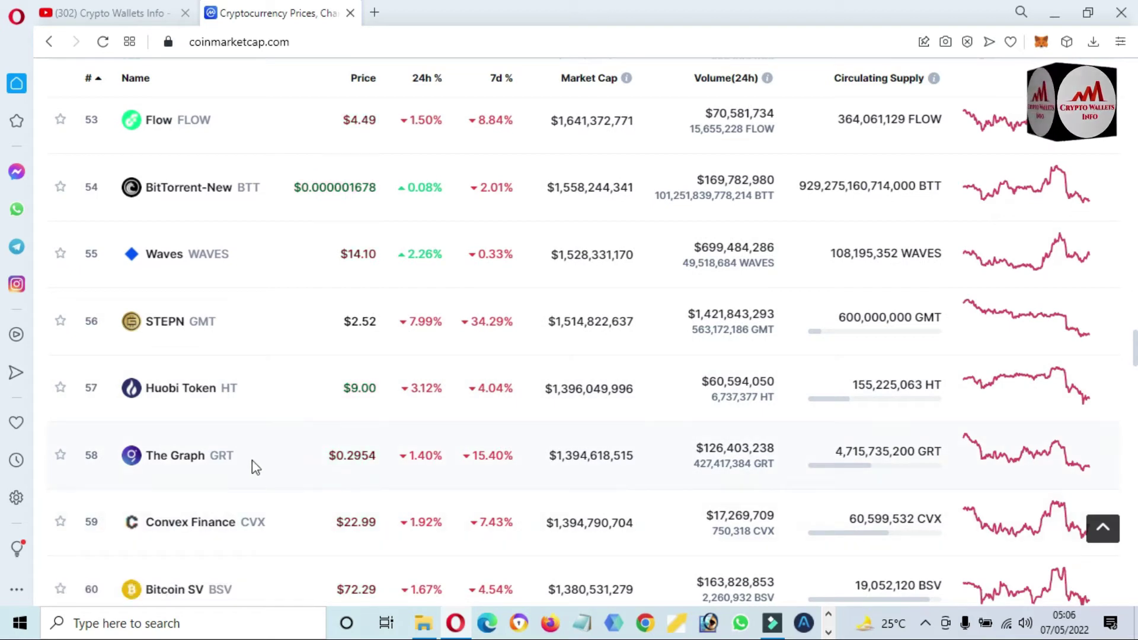
Highlight The Graph (GRT) row's name, $0.2954 price, volume and supply figures.
left_click_drag(251, 460, 217, 469)
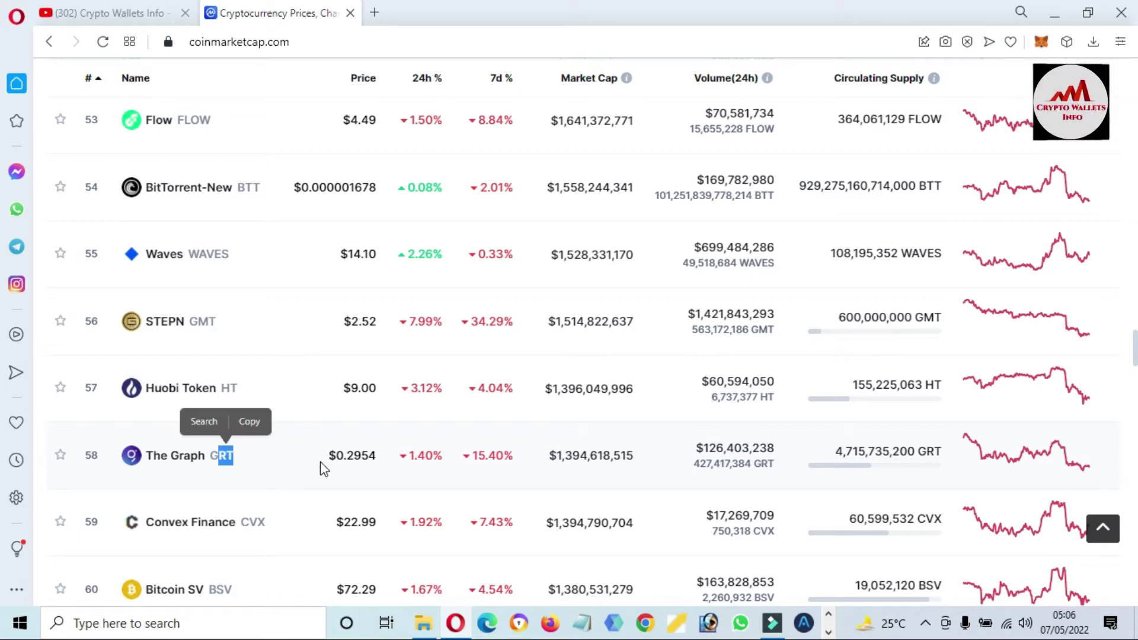
left_click_drag(328, 460, 370, 460)
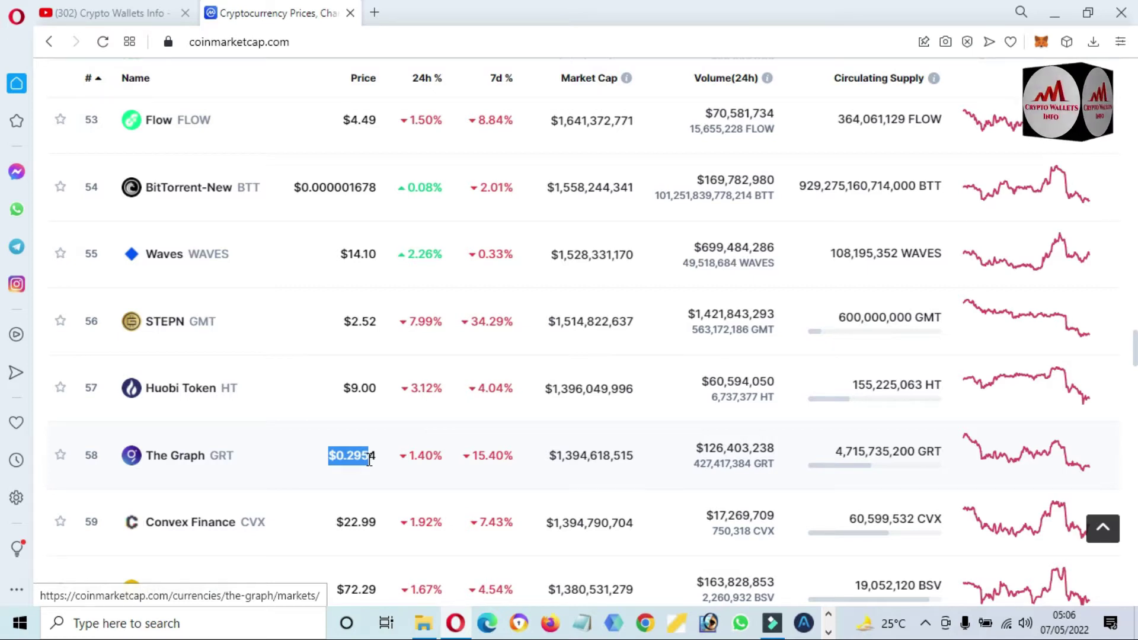
left_click_drag(369, 460, 369, 460)
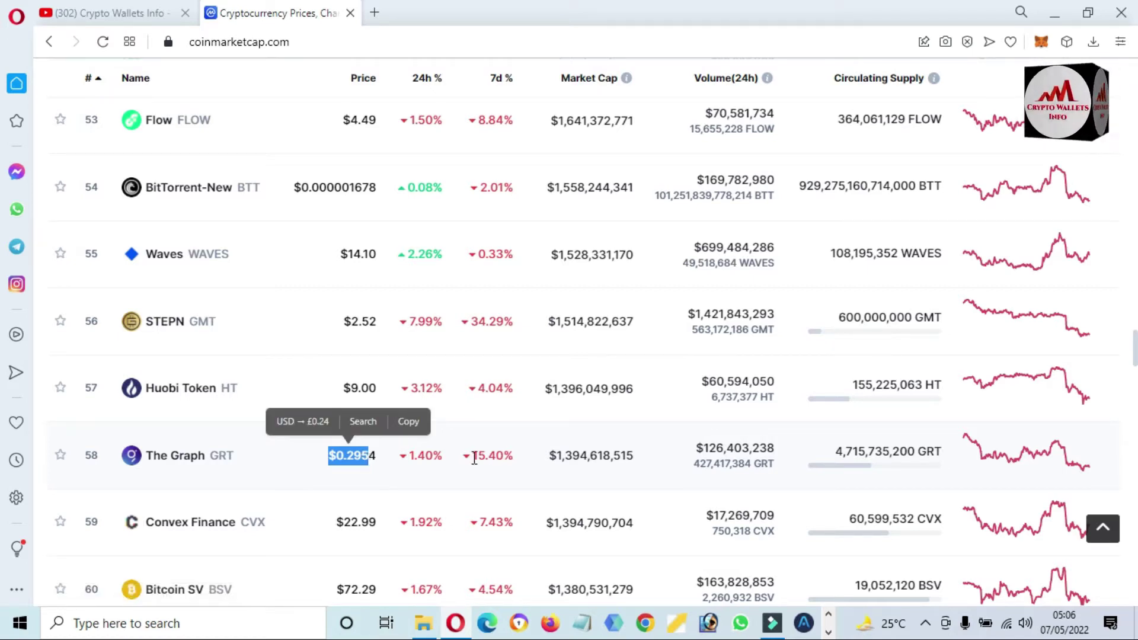
left_click_drag(471, 458, 799, 462)
mouse_move(836, 466)
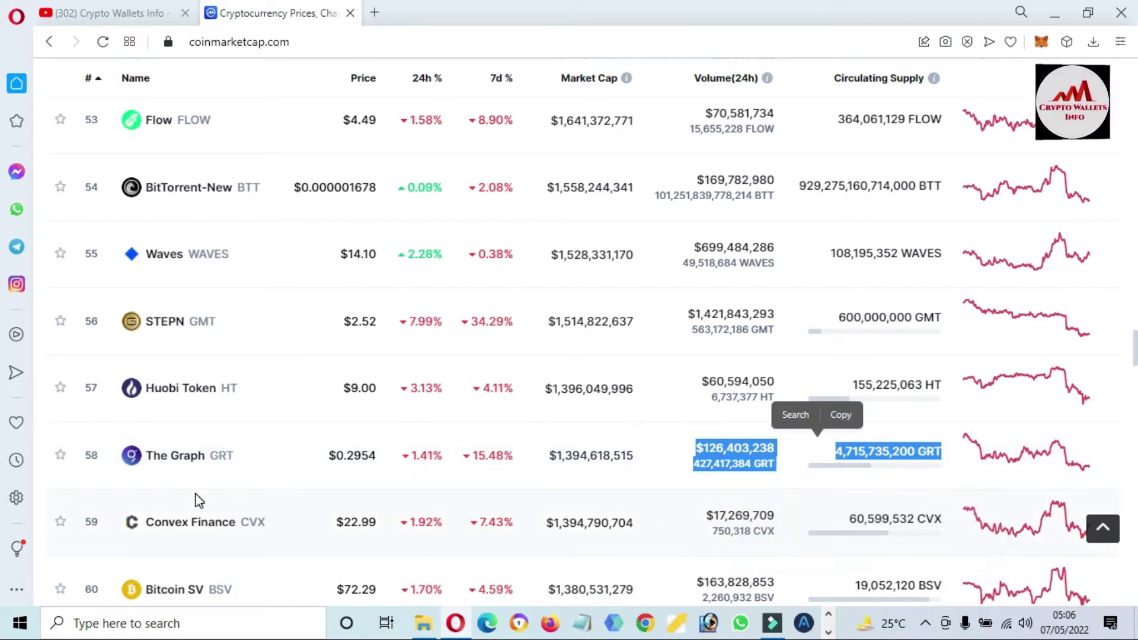
Open The Graph's CoinMarketCap page and highlight GRT's Ethereum contract address.
left_click(163, 463)
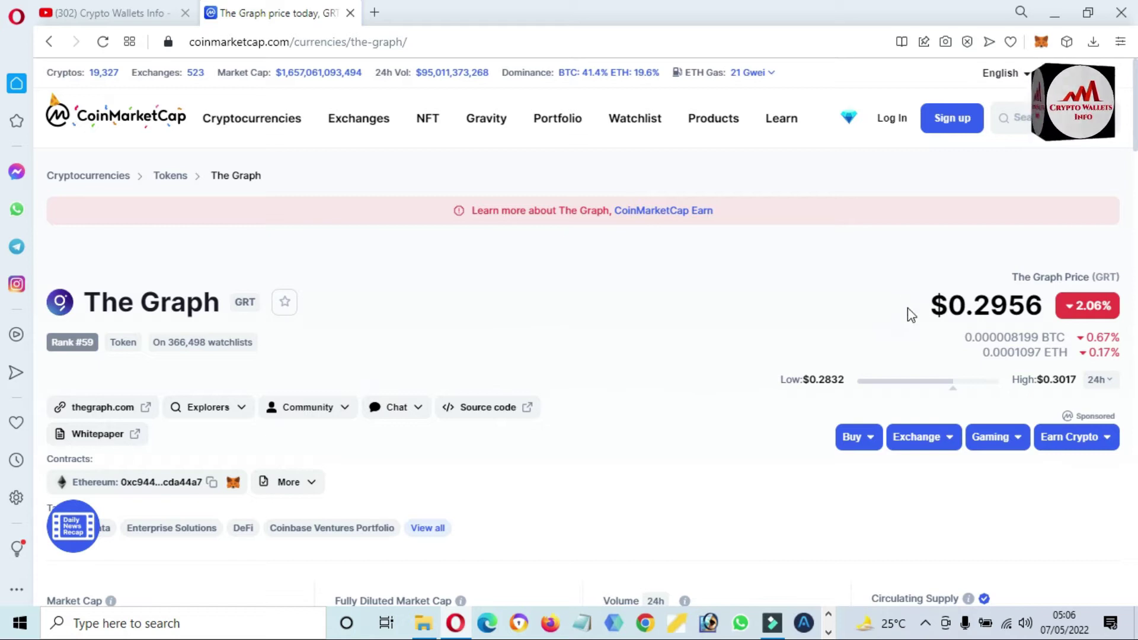
left_click_drag(911, 314, 1046, 305)
scroll(3, 160, "down", 3)
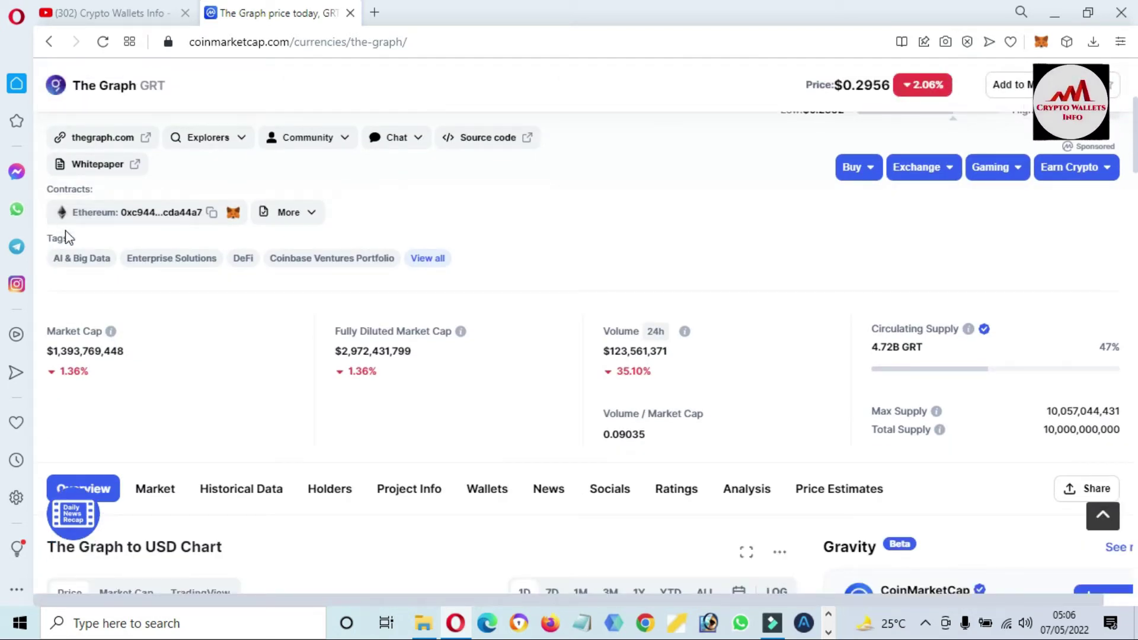
left_click_drag(48, 215, 192, 214)
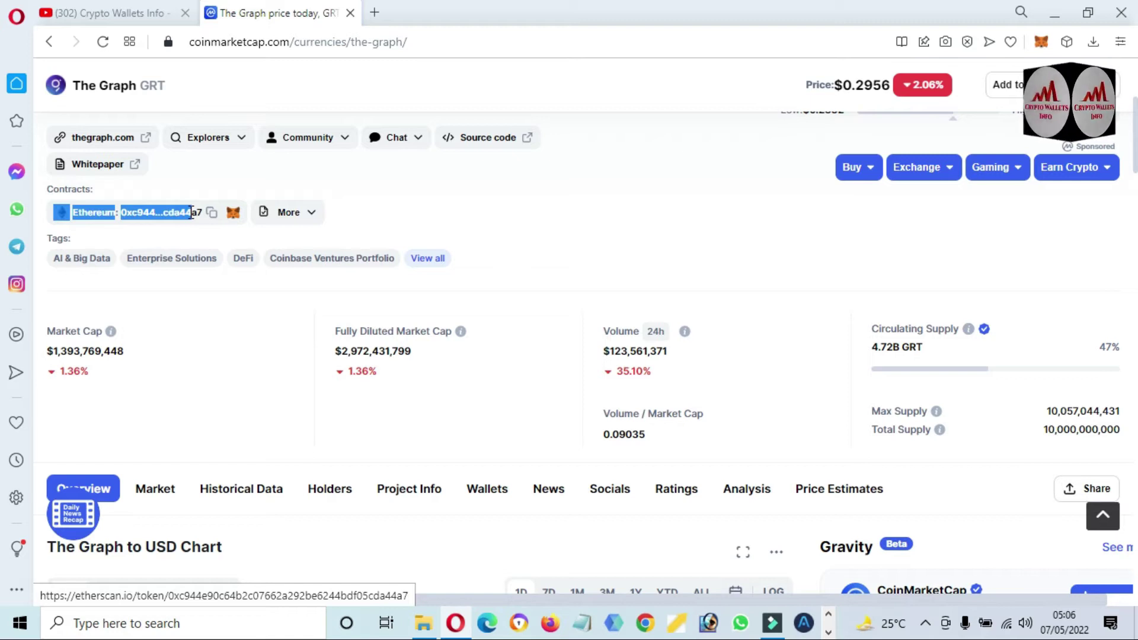
scroll(3, 172, "up", 2)
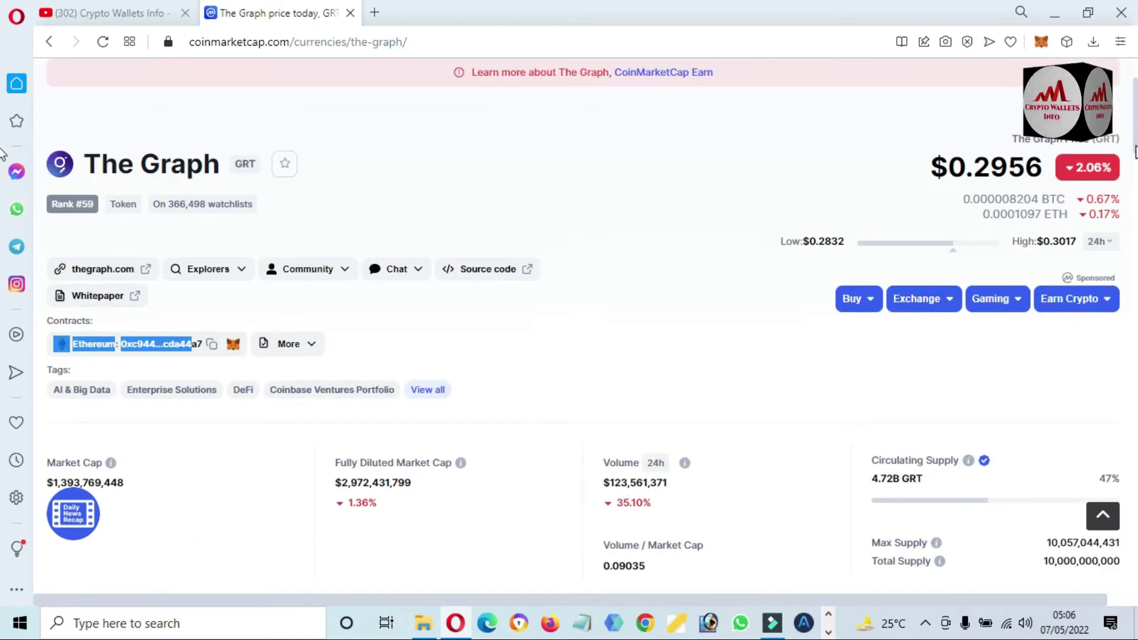
scroll(3, 202, "down", 8)
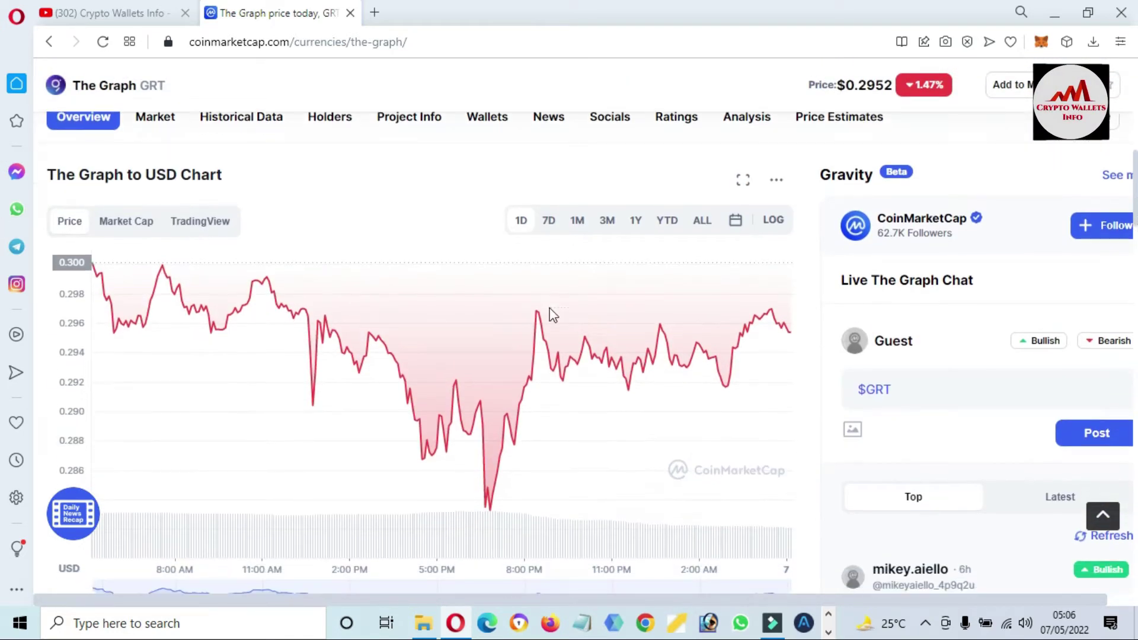
Show GRT's ALL-time price chart, then scroll through the page and back to the top.
left_click(702, 221)
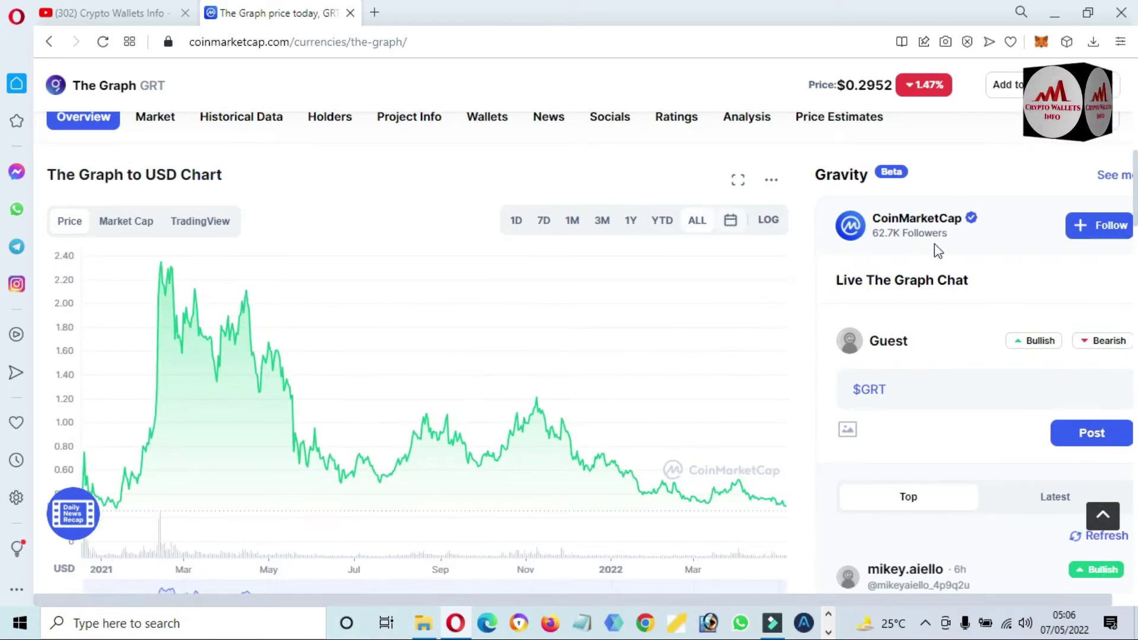
scroll(5, 192, "down", 3)
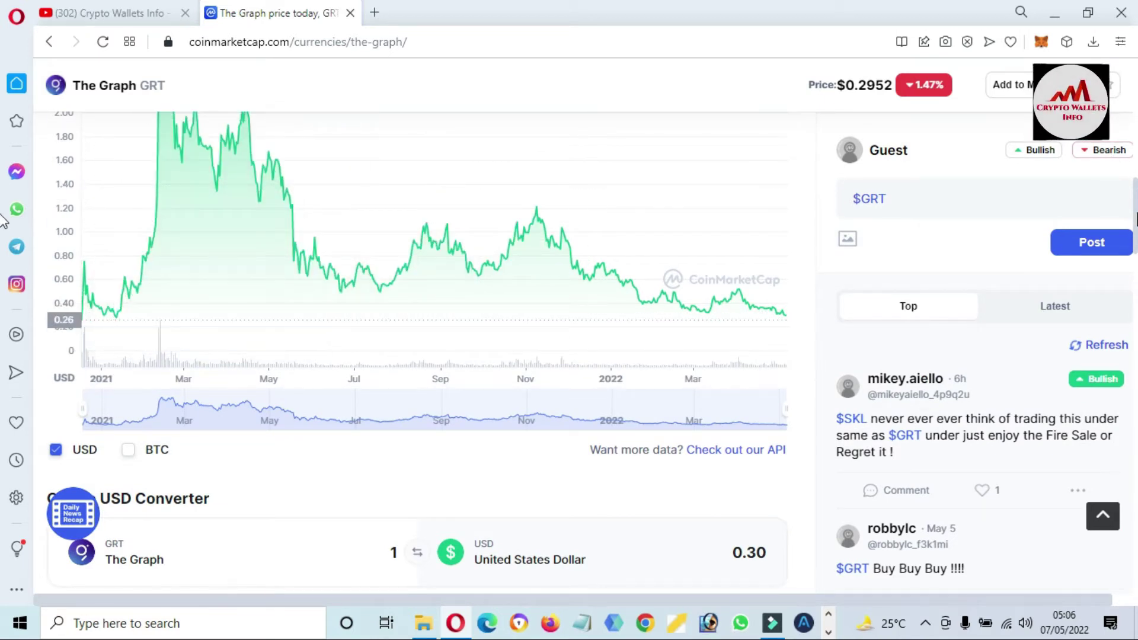
scroll(3, 216, "up", 2)
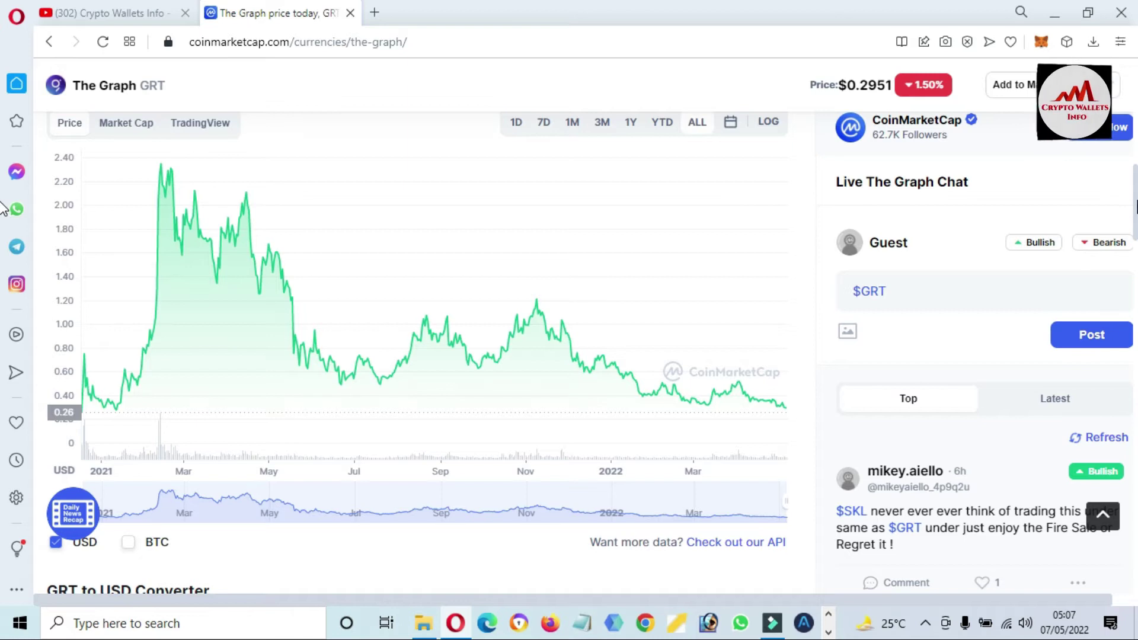
scroll(3, 209, "down", 8)
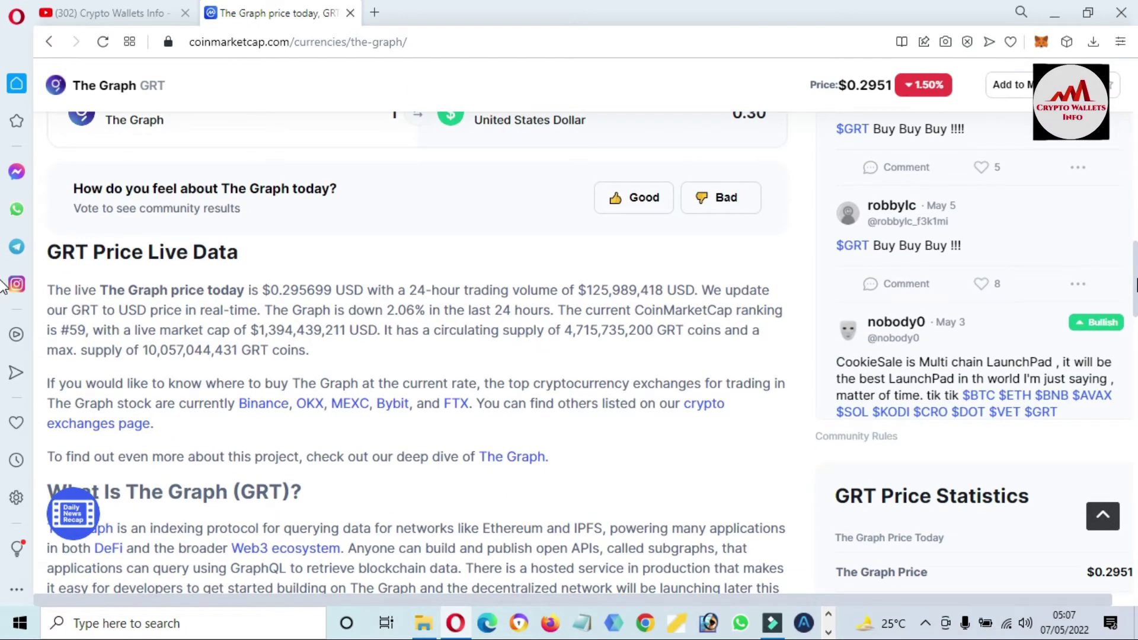
scroll(1, 287, "down", 10)
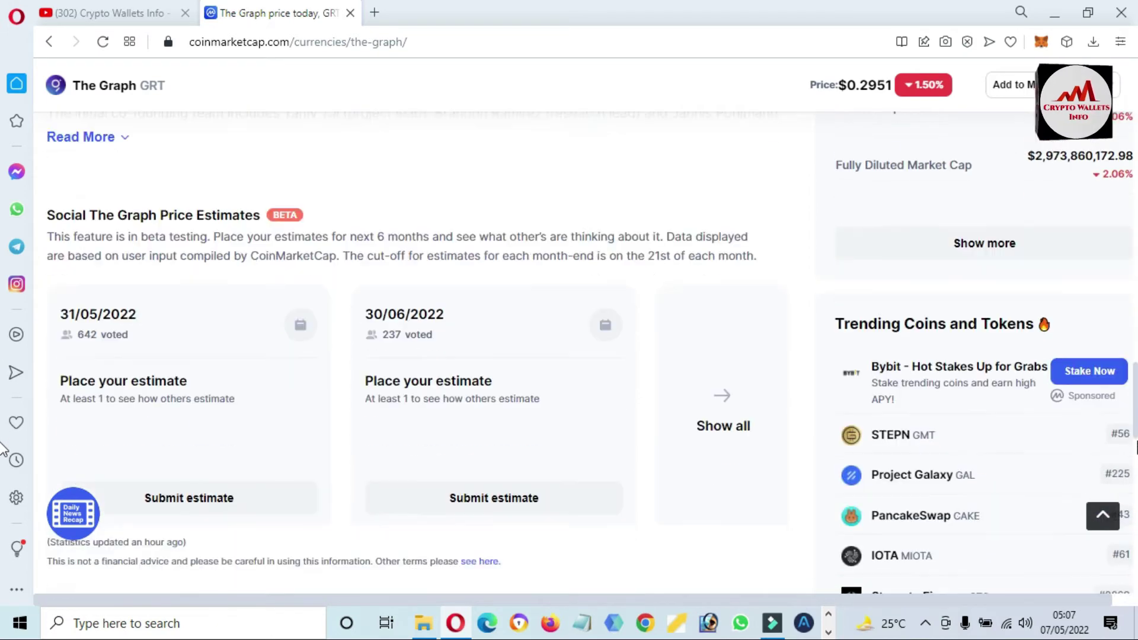
scroll(3, 449, "down", 6)
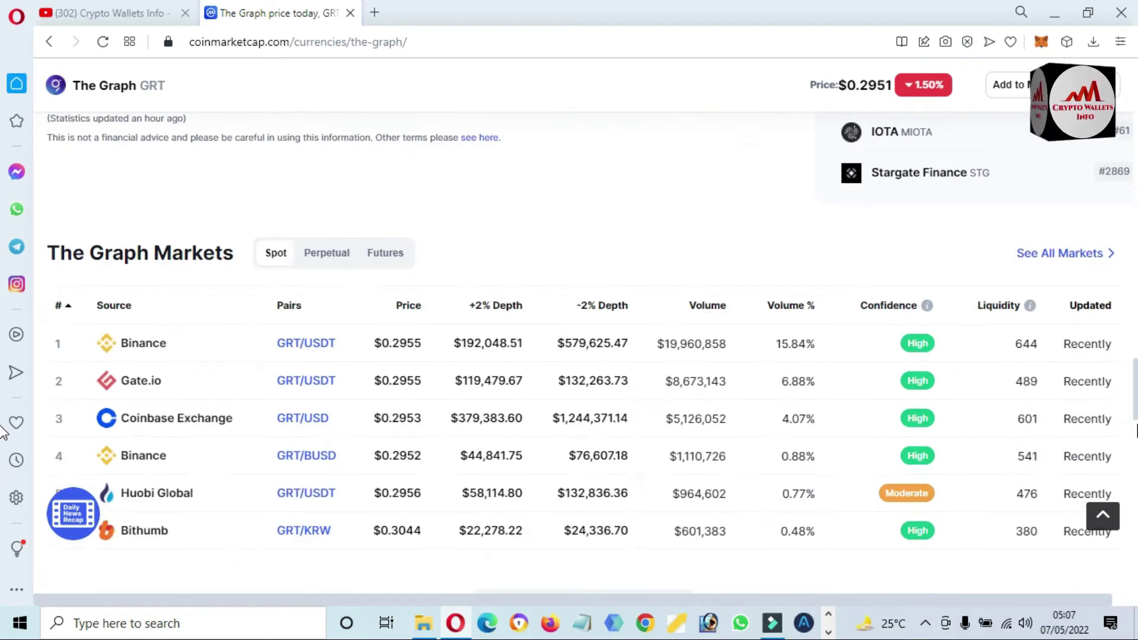
scroll(3, 433, "down", 8)
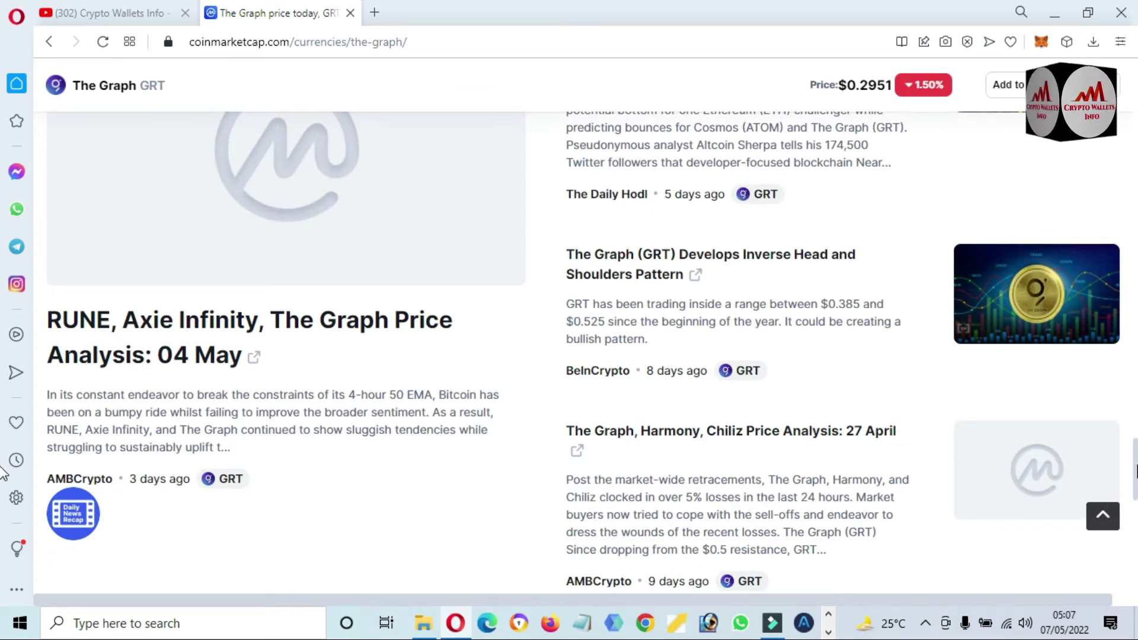
scroll(2, 472, "up", 8)
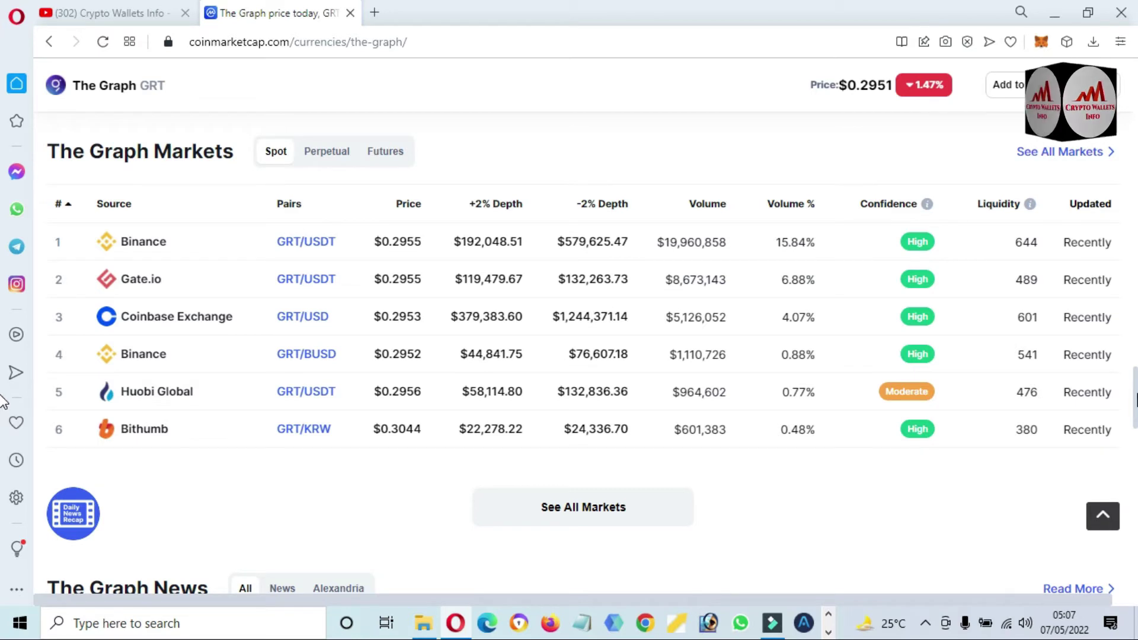
scroll(3, 391, "up", 5)
scroll(2, 356, "up", 15)
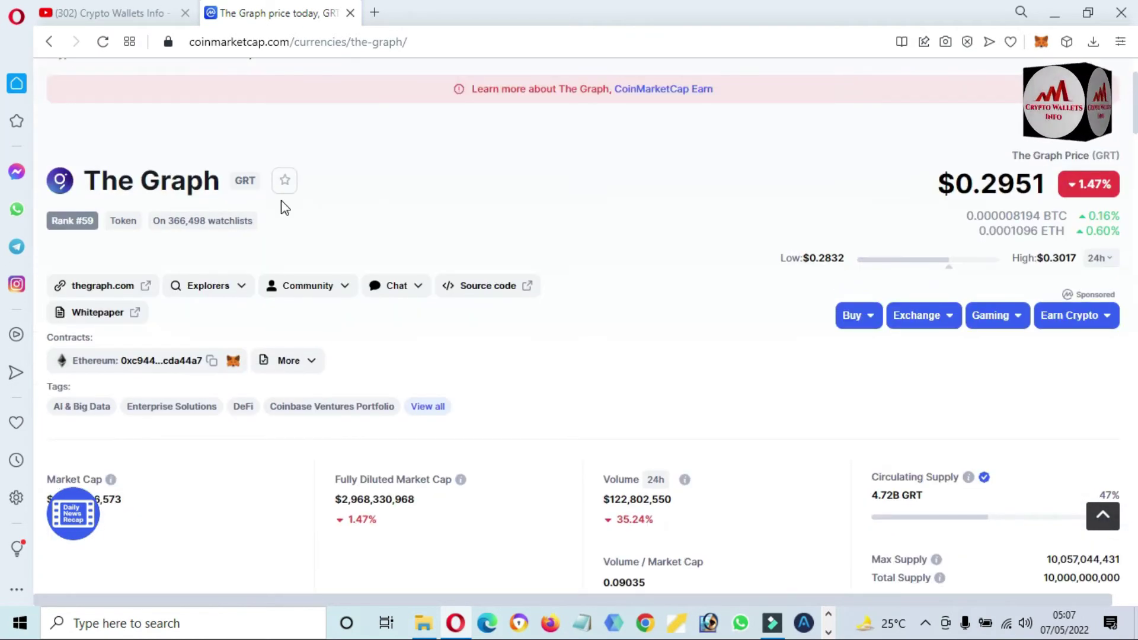
Open The Graph's official website, thegraph.com, from its CoinMarketCap page.
left_click(92, 295)
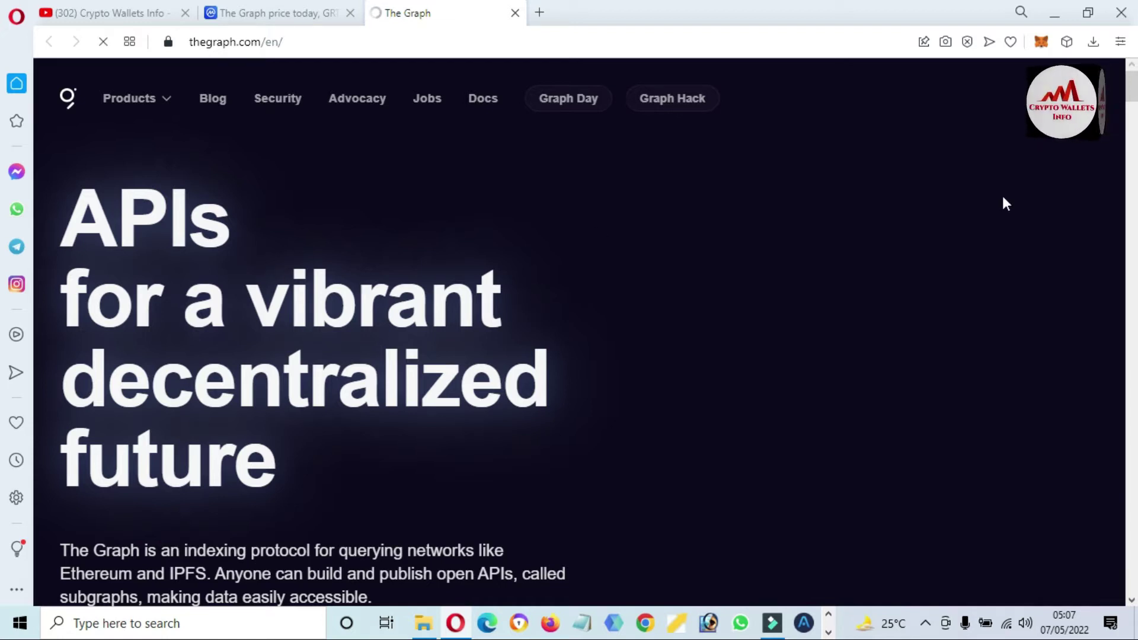
left_click_drag(1134, 111, 1135, 164)
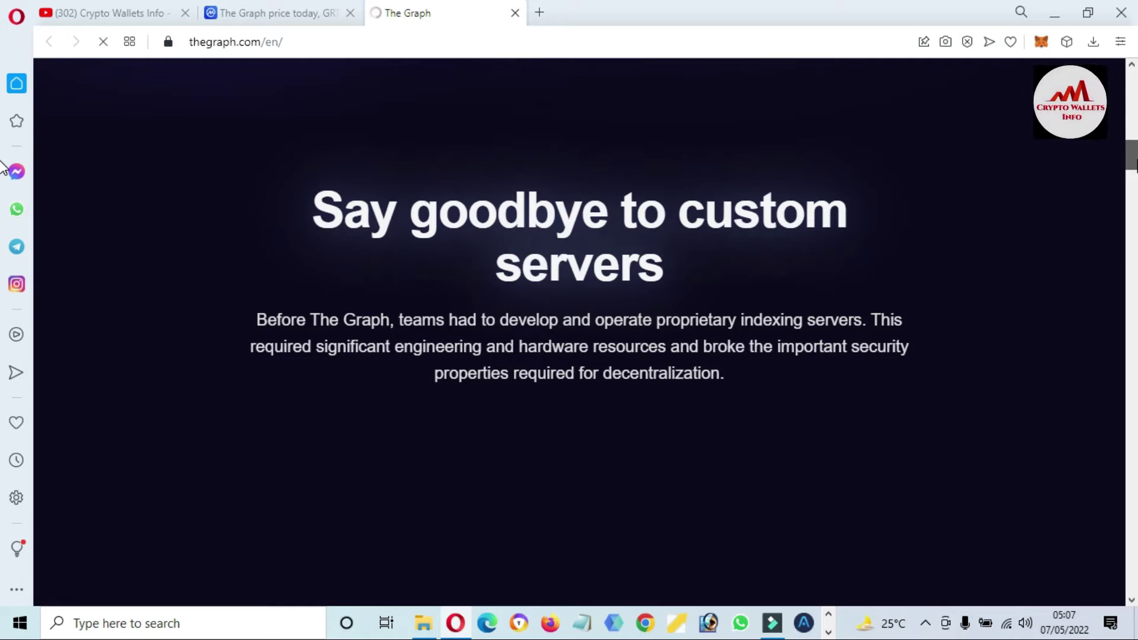
scroll(3, 178, "down", 10)
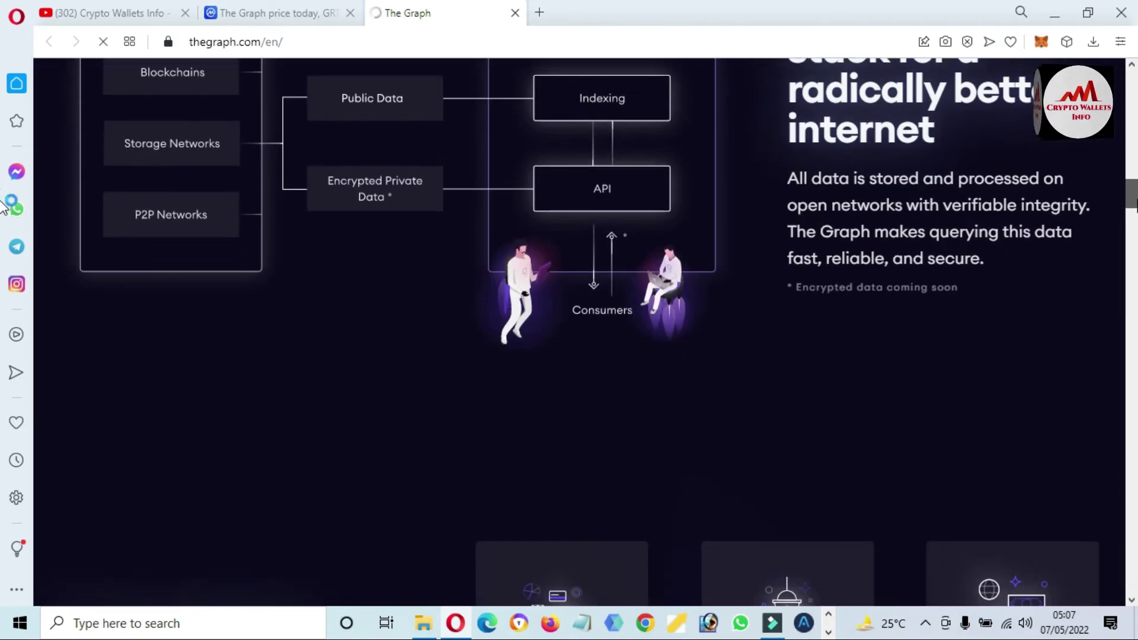
scroll(2, 201, "up", 3)
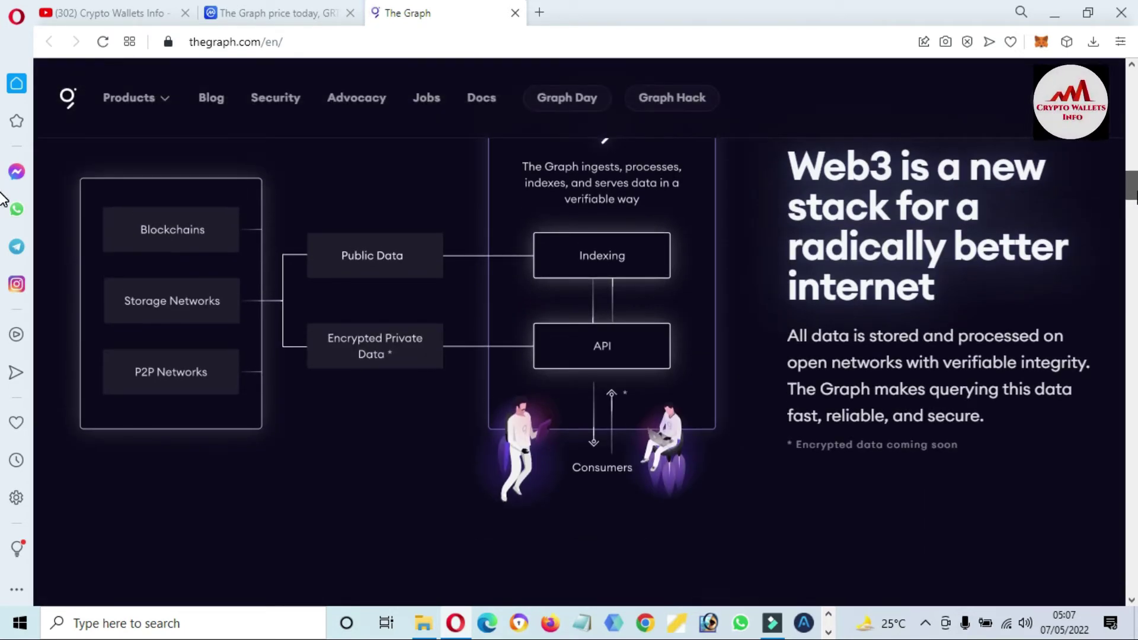
scroll(3, 202, "down", 10)
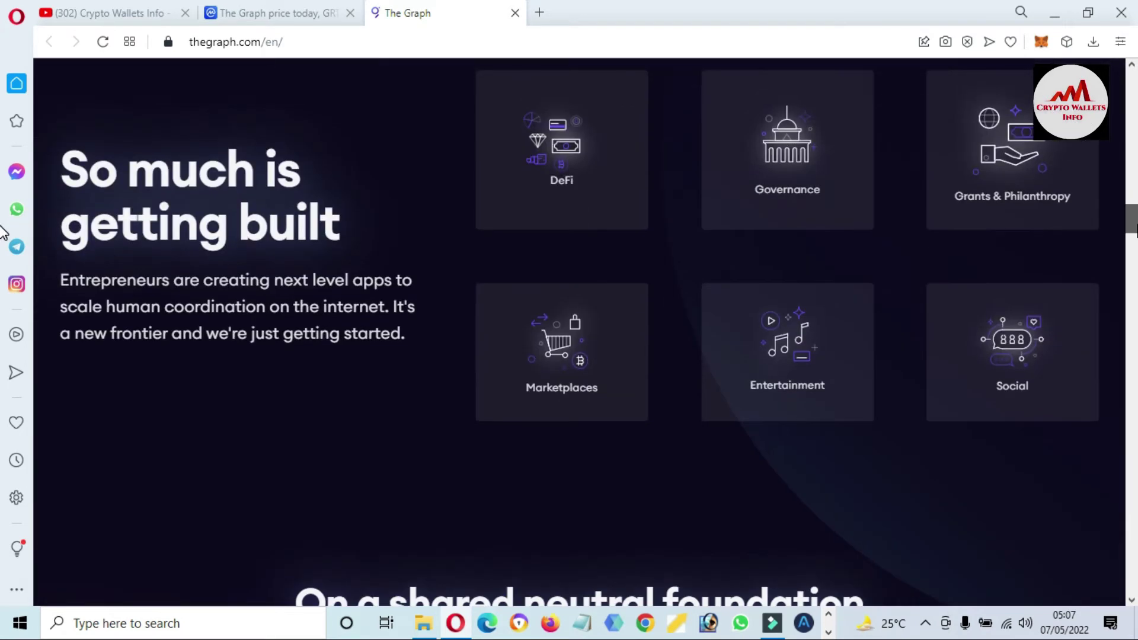
scroll(3, 291, "down", 5)
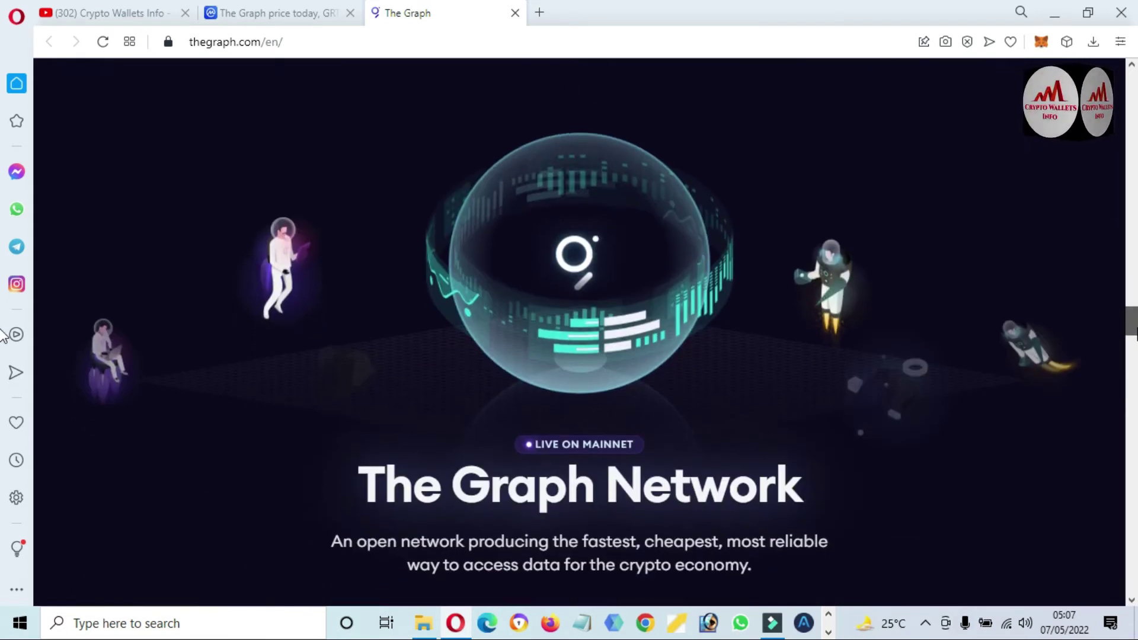
Scroll the homepage down to the footer, then jump back to the top banner.
scroll(2, 350, "down", 3)
scroll(3, 352, "down", 1)
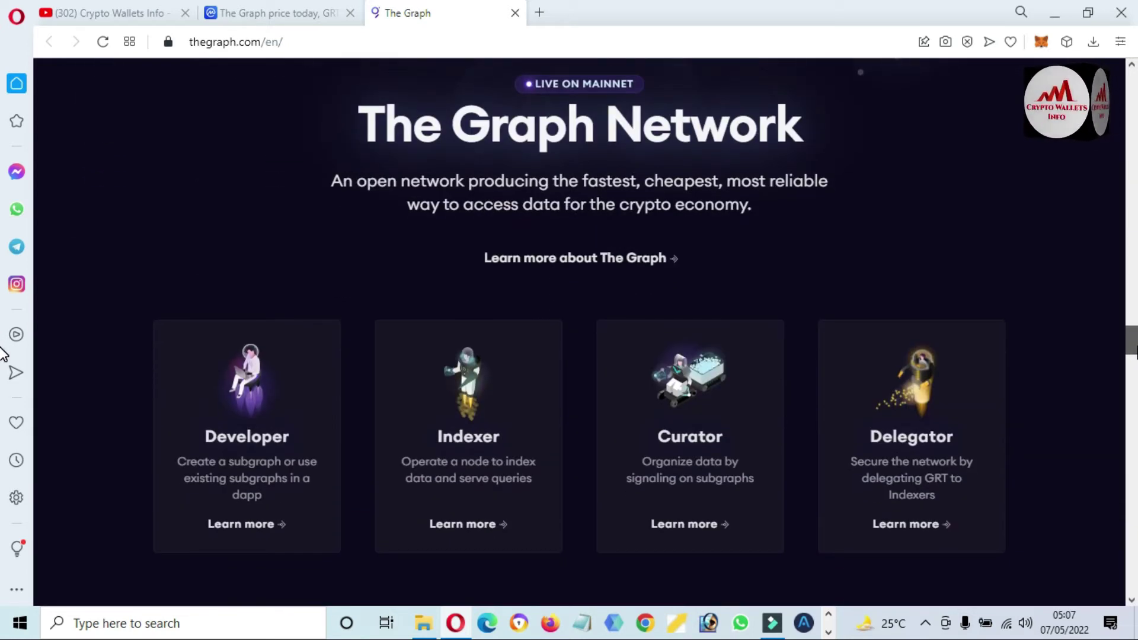
scroll(3, 356, "down", 3)
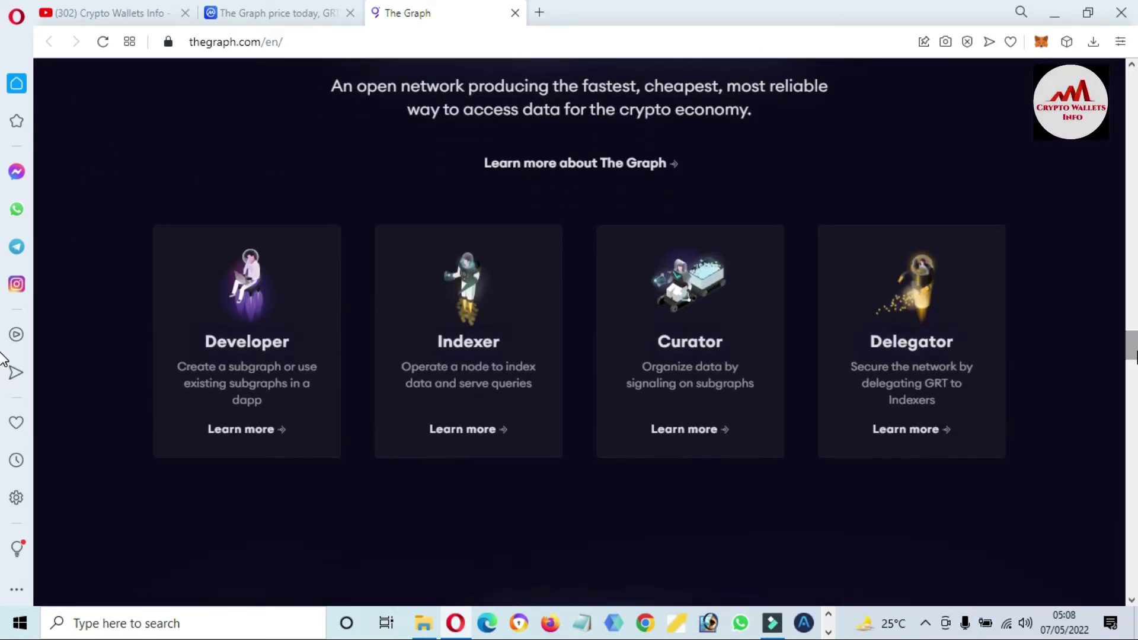
scroll(4, 371, "down", 3)
scroll(3, 373, "down", 5)
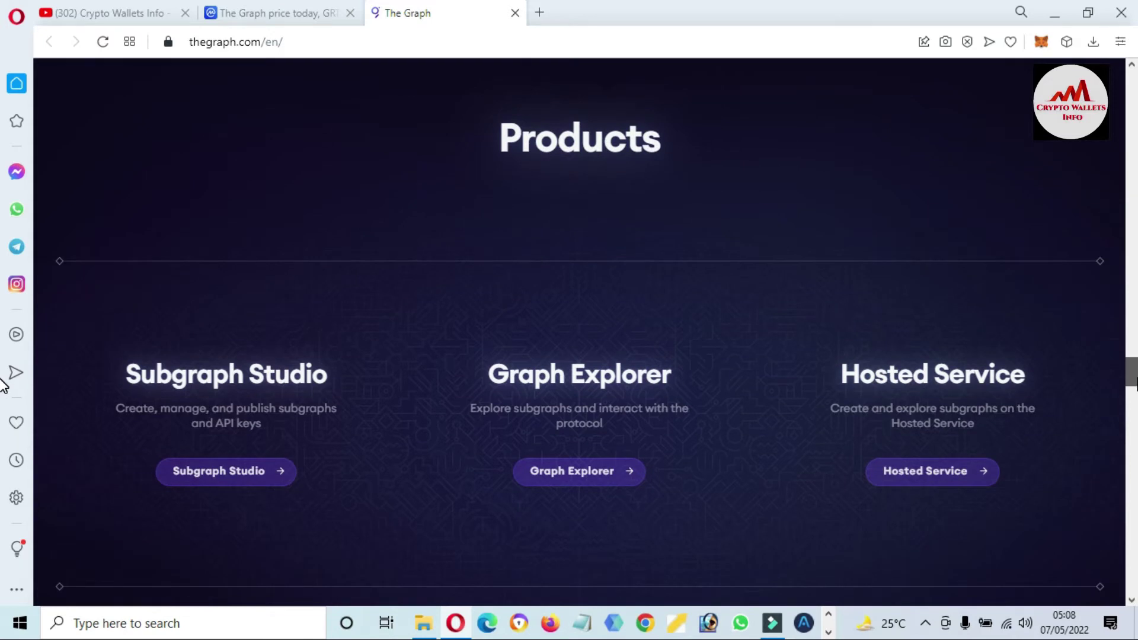
scroll(3, 392, "down", 10)
scroll(3, 418, "up", 3)
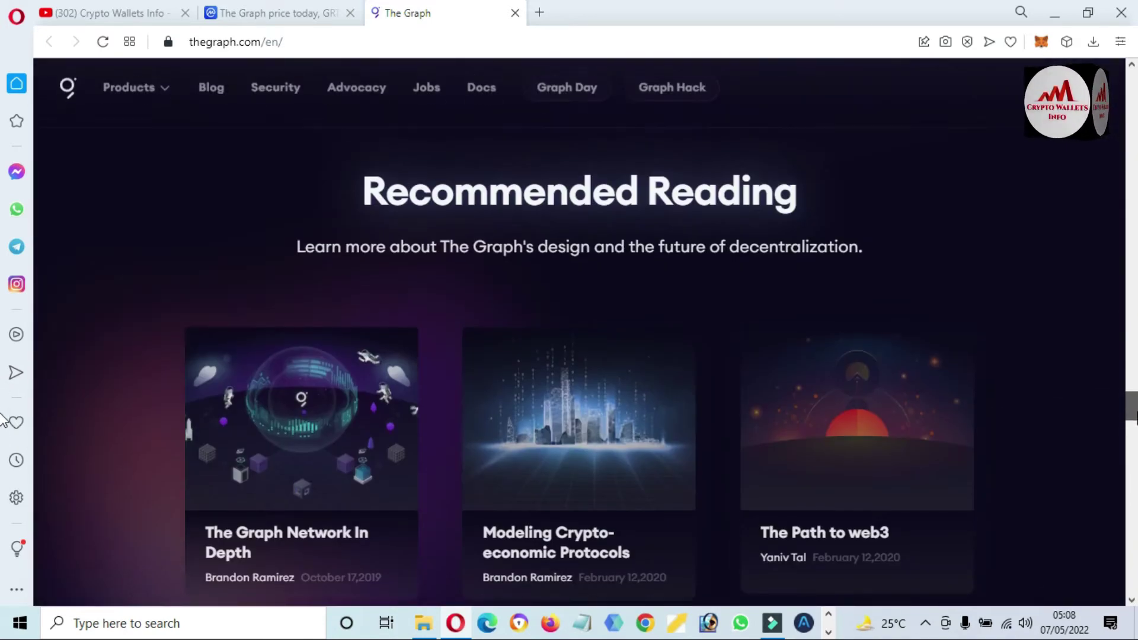
scroll(3, 418, "down", 5)
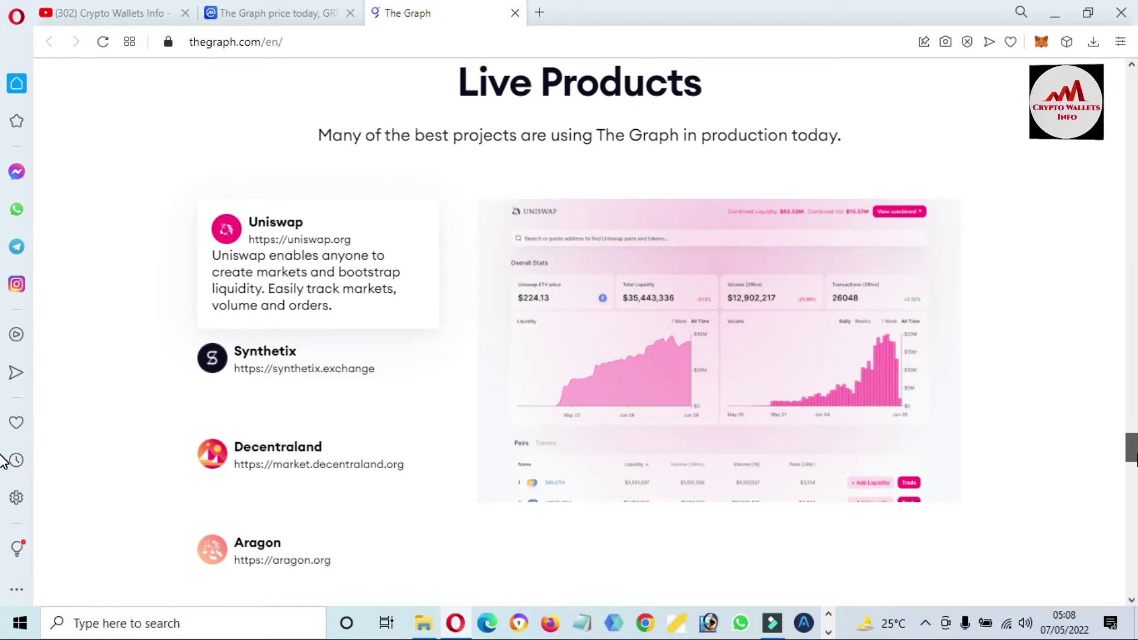
scroll(3, 468, "down", 2)
scroll(3, 474, "down", 3)
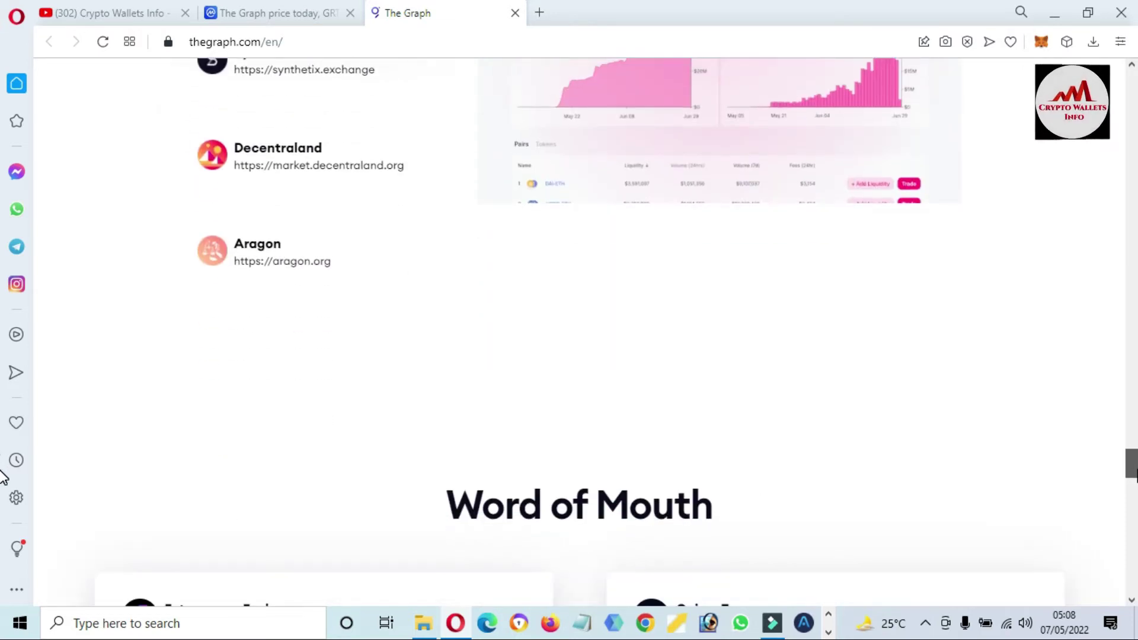
scroll(3, 486, "down", 4)
scroll(3, 498, "down", 12)
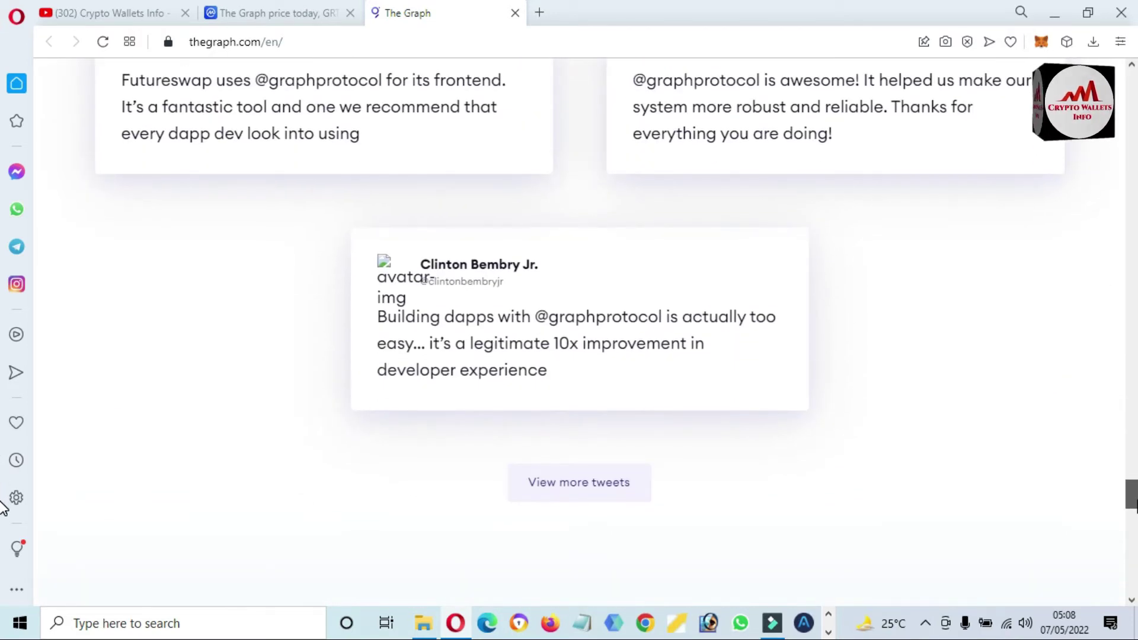
scroll(3, 543, "down", 10)
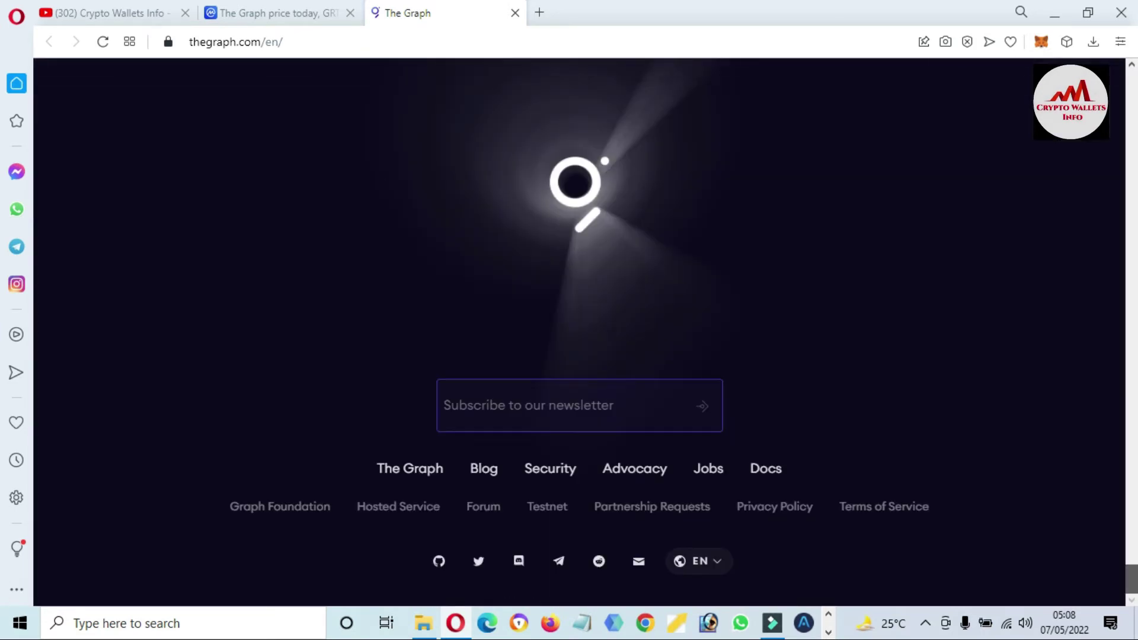
key("Home")
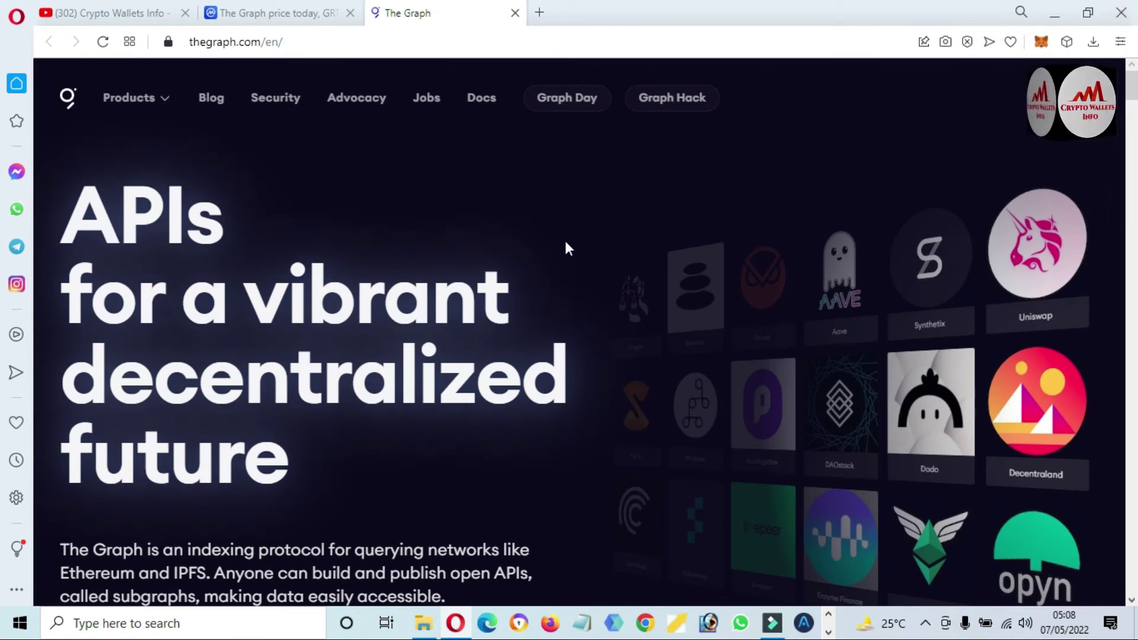
Open the MetaMask extension and unlock it with the wallet password.
left_click(1042, 42)
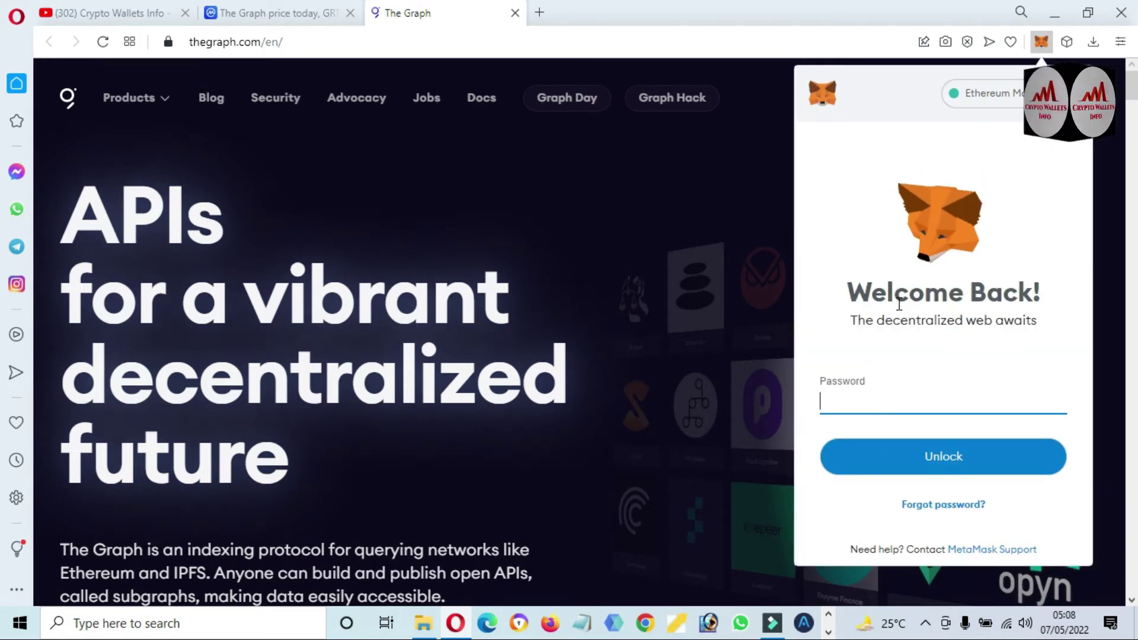
type("•••••")
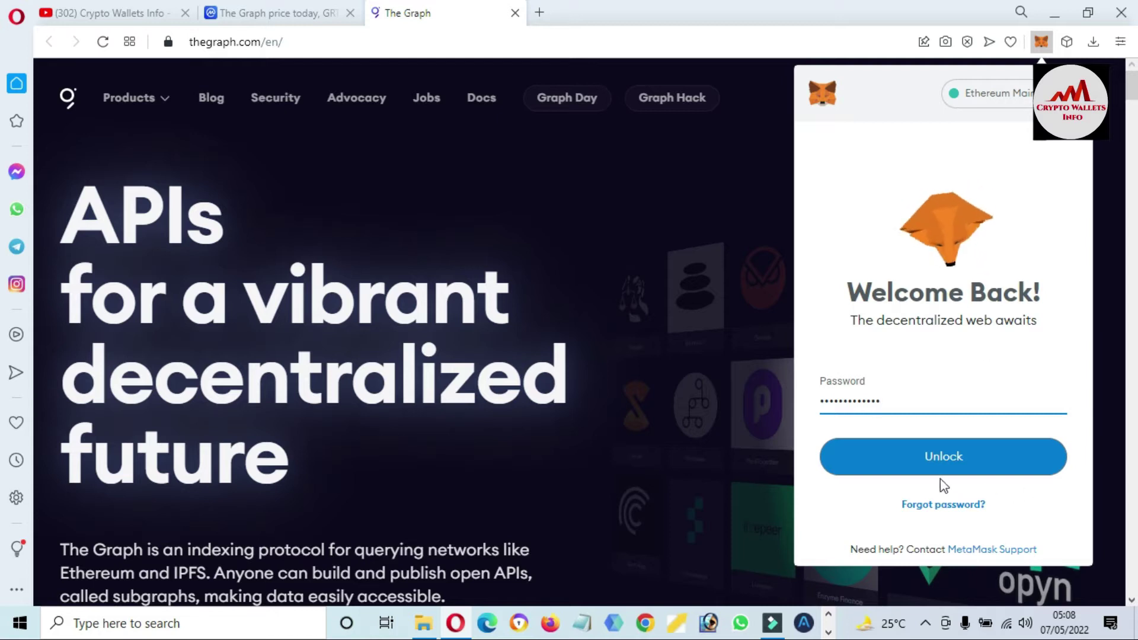
left_click(945, 460)
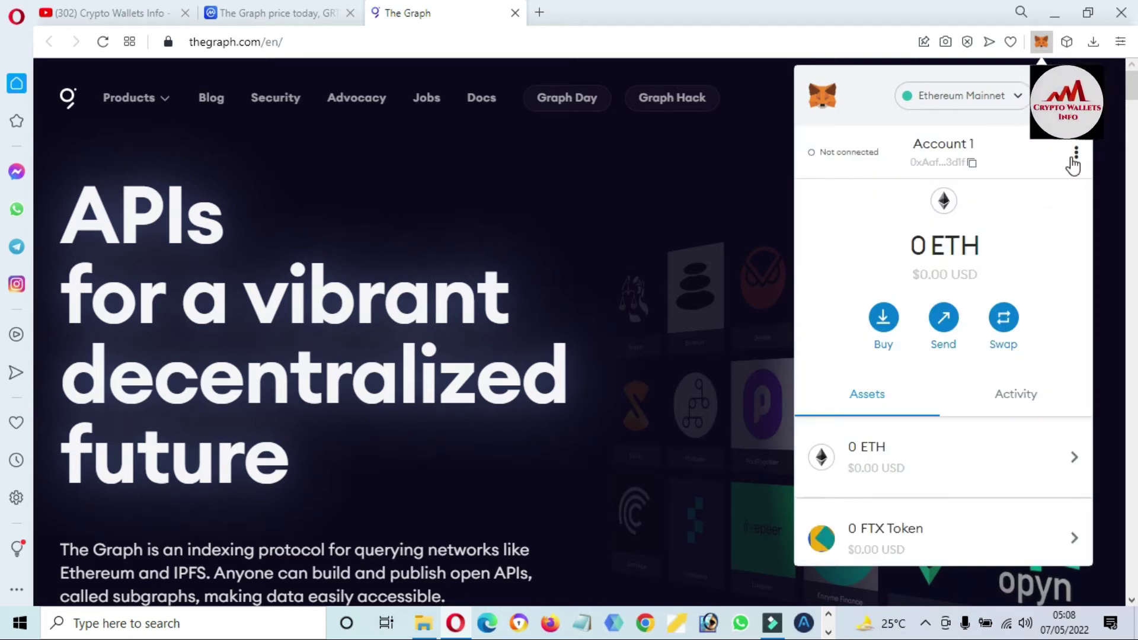
Expand MetaMask into a full browser tab and show Account 1's details and address QR code.
left_click(1075, 155)
left_click(978, 242)
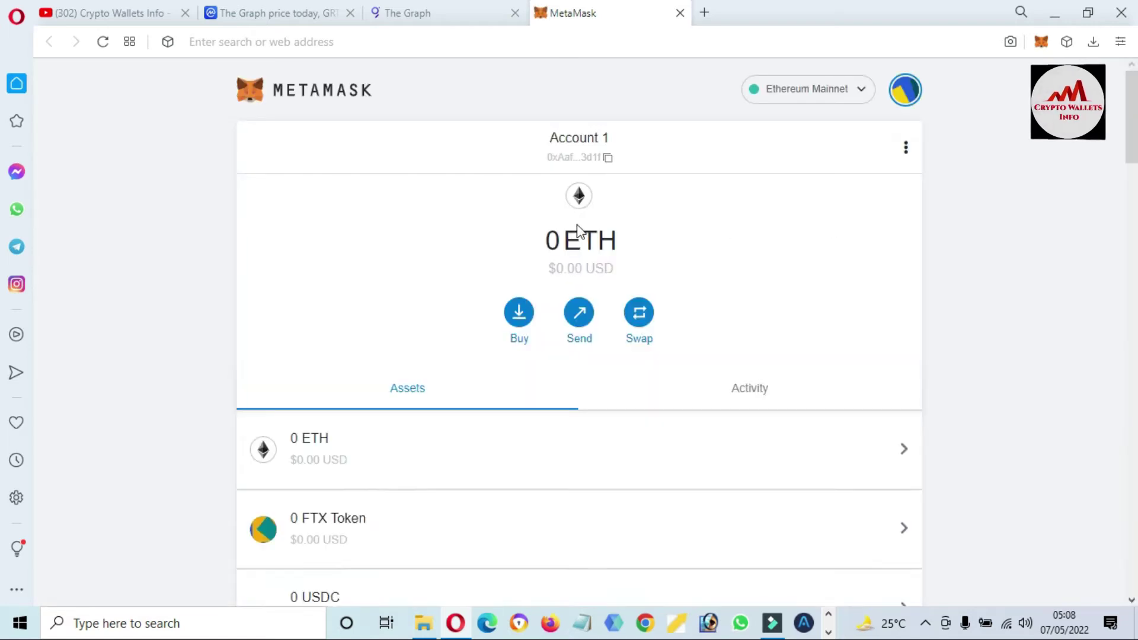
left_click(906, 150)
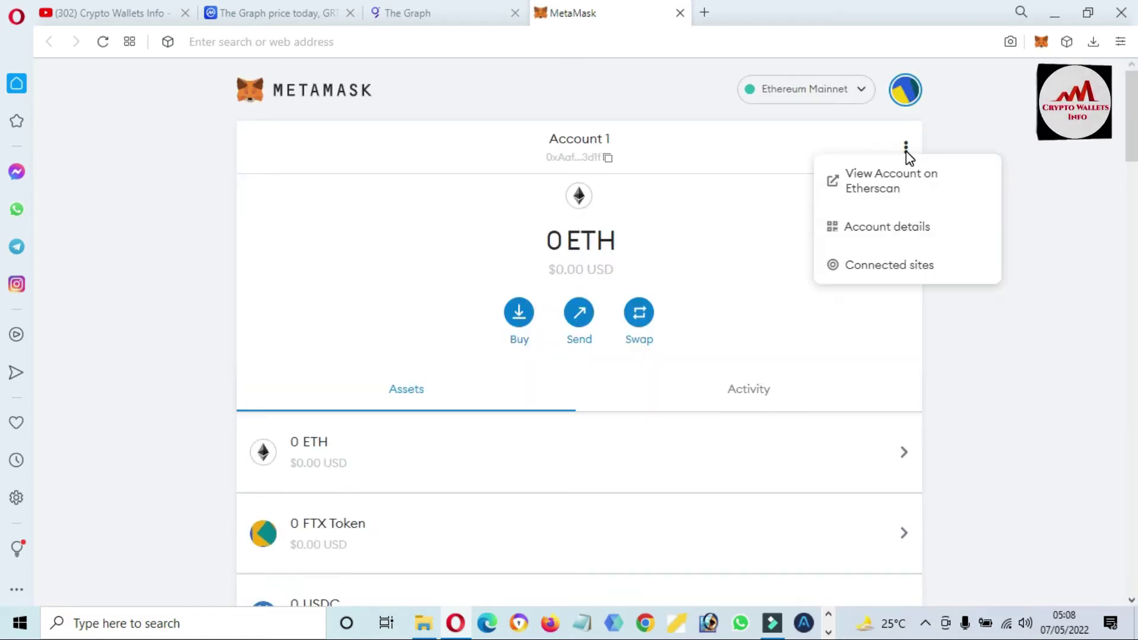
left_click(879, 237)
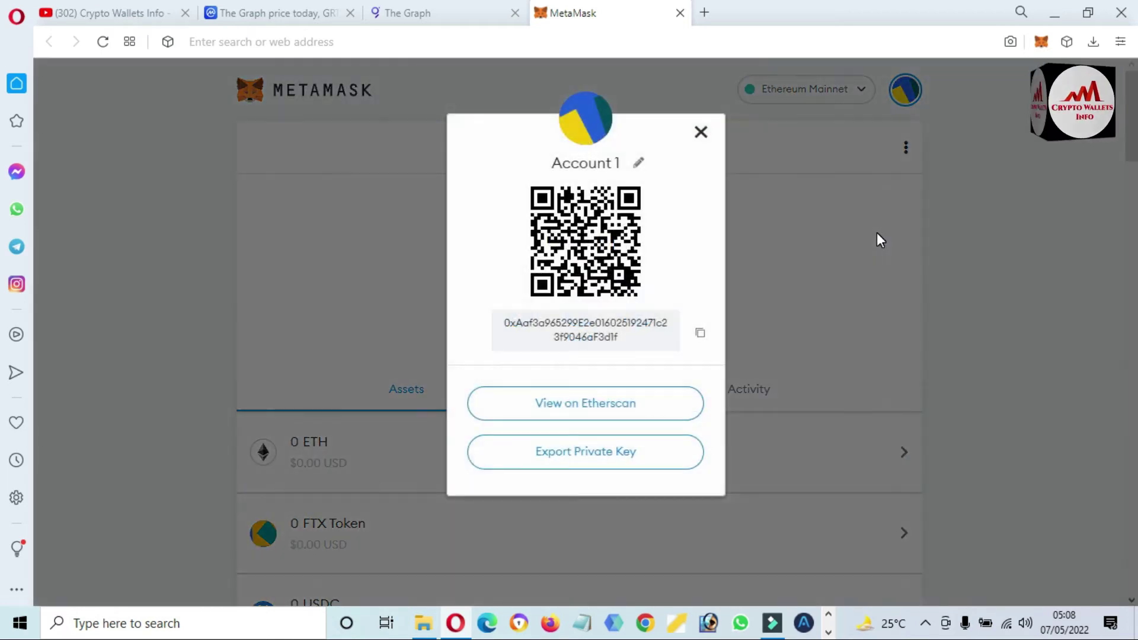
Close the account details and scroll down through the Assets list.
left_click(701, 132)
left_click(906, 150)
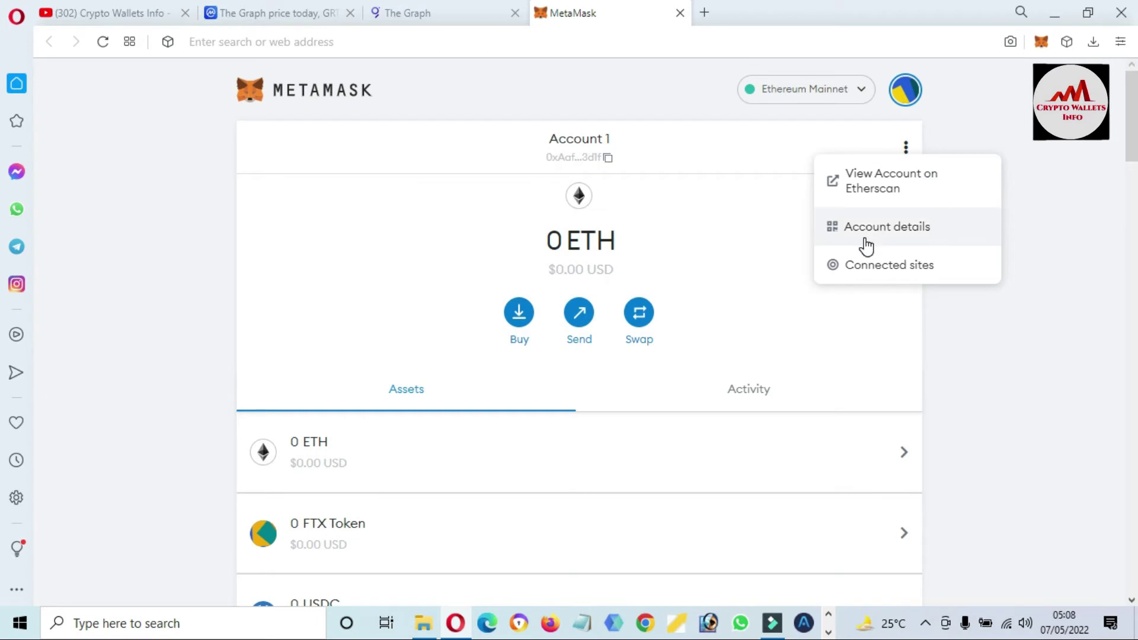
left_click(1034, 193)
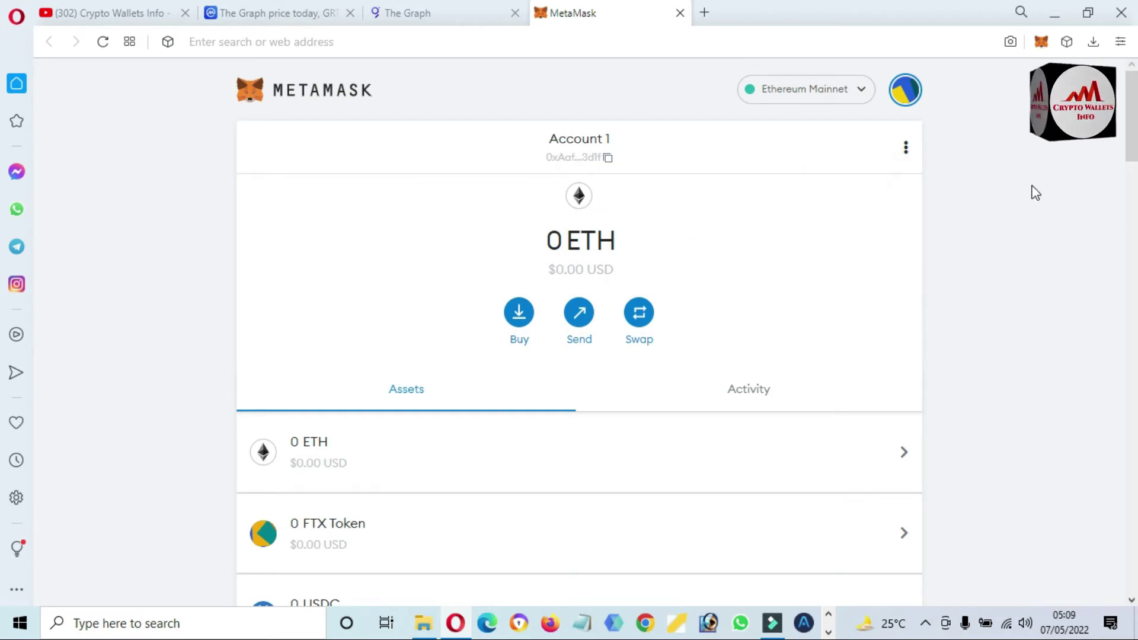
scroll(3, 389, "down", 10)
scroll(3, 389, "down", 15)
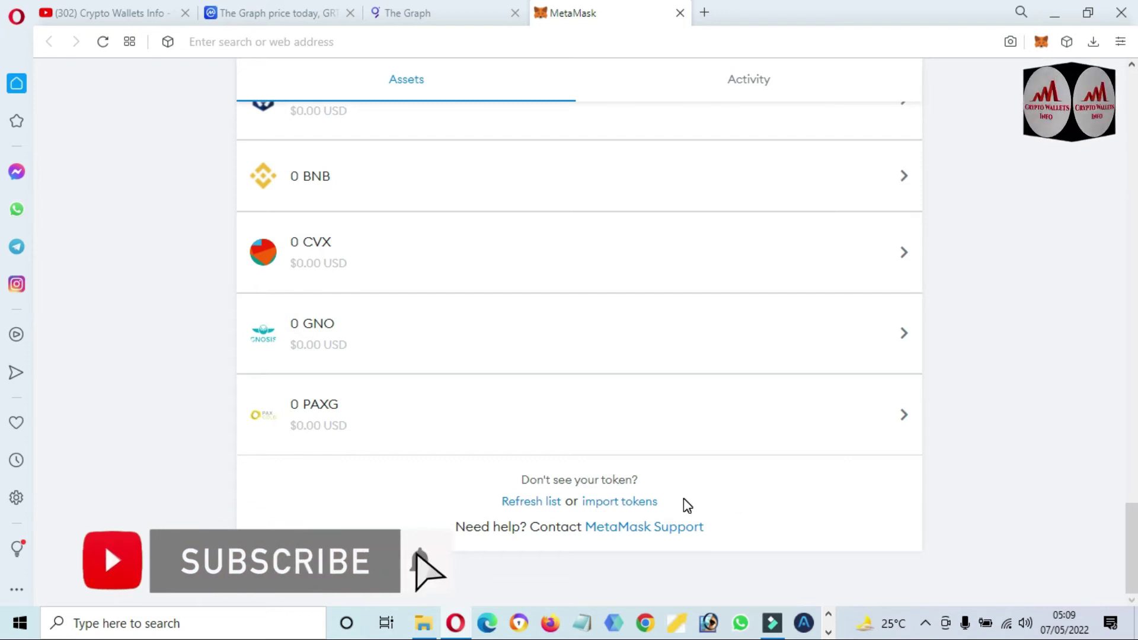
left_click_drag(683, 503, 581, 511)
Open the Custom Token import form on Ethereum Mainnet with the contract address field ready.
left_click(627, 504)
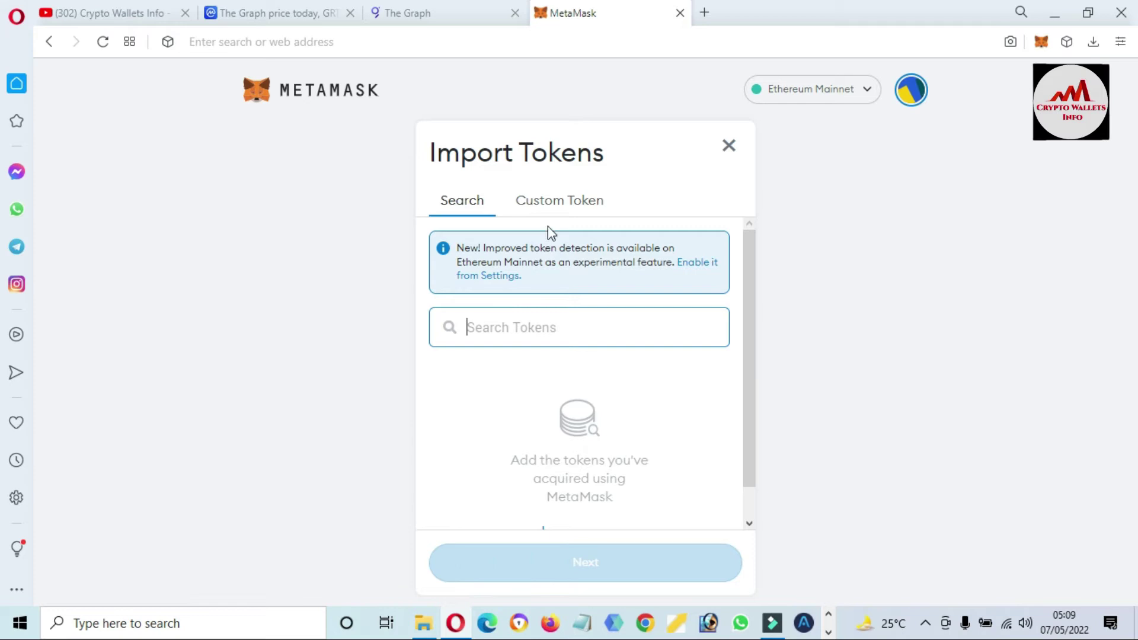
left_click(562, 213)
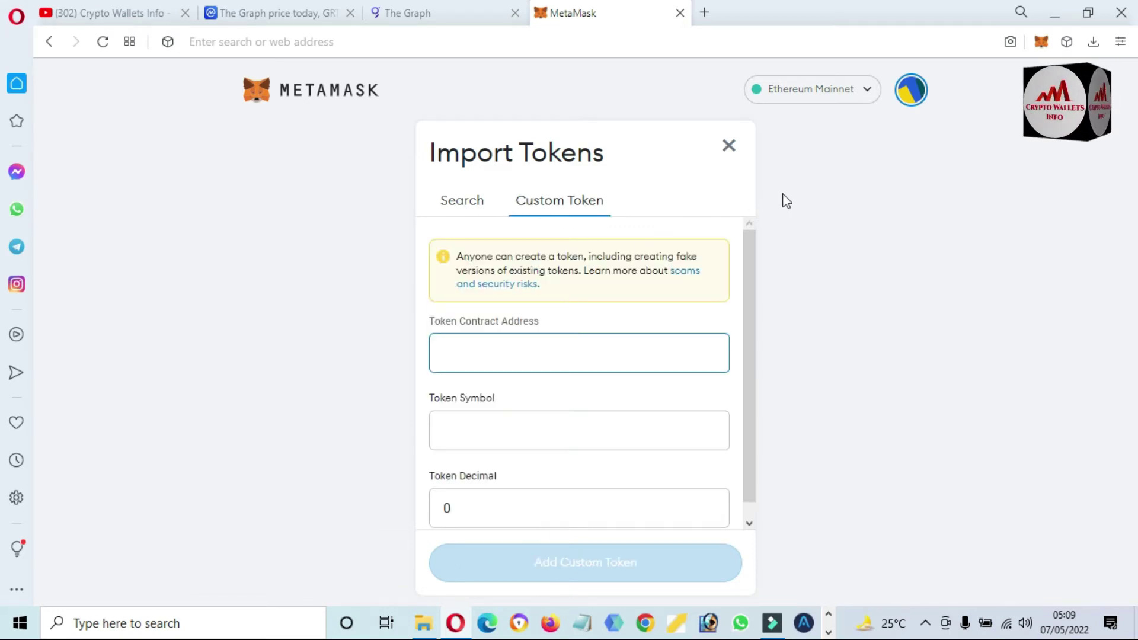
left_click(865, 98)
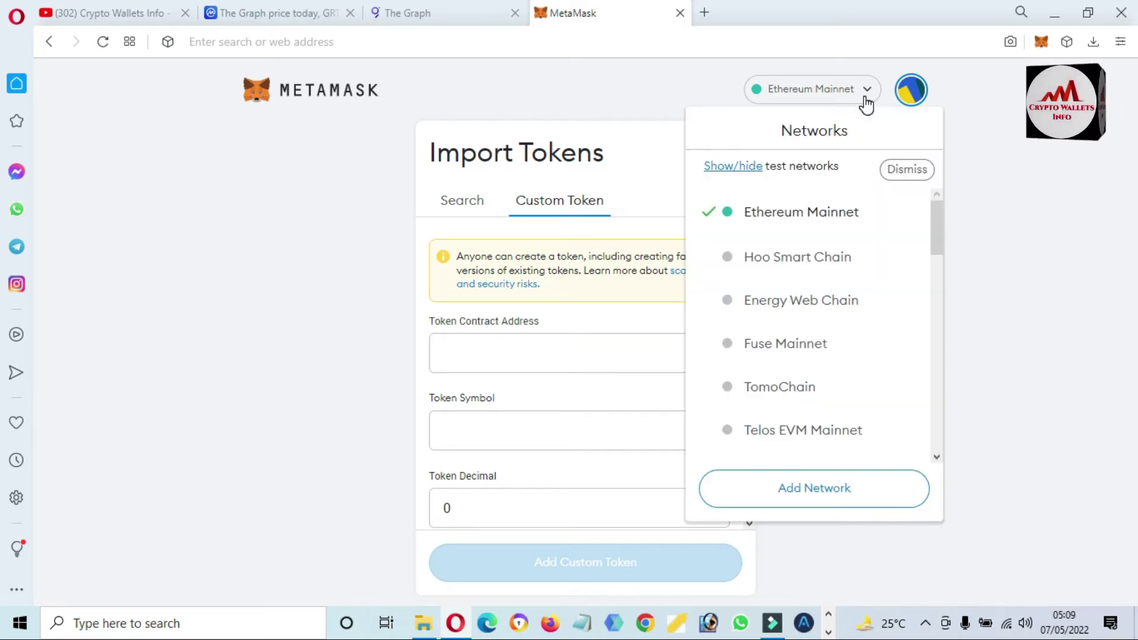
left_click(1069, 213)
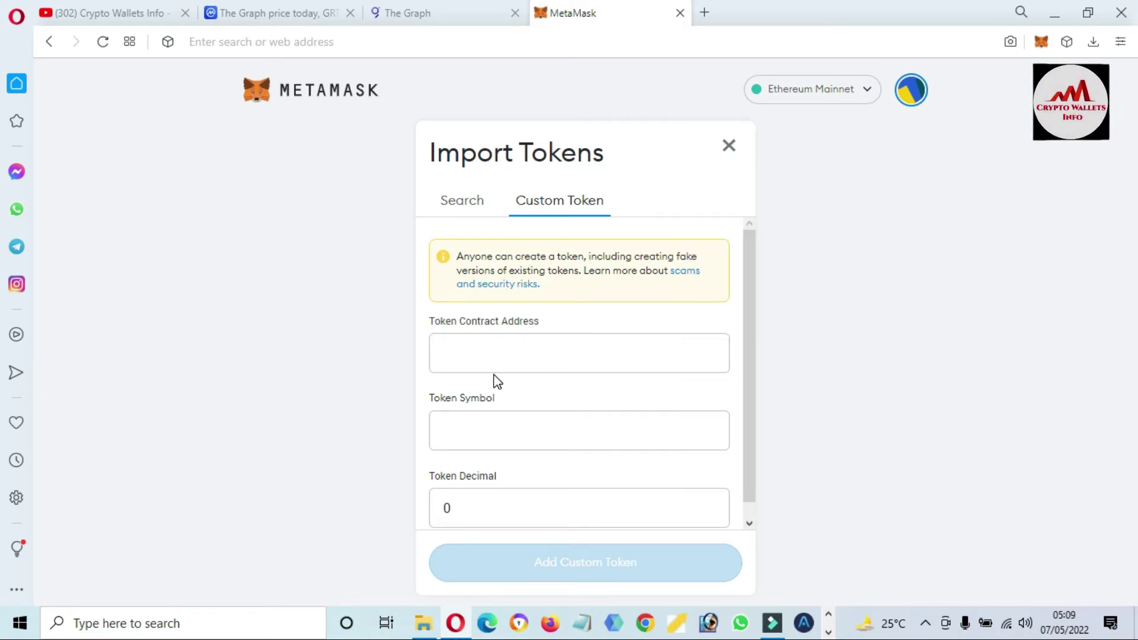
left_click(495, 360)
left_click(352, 345)
left_click(276, 16)
Open the GRT contract on Etherscan and copy its contract address.
mouse_move(208, 285)
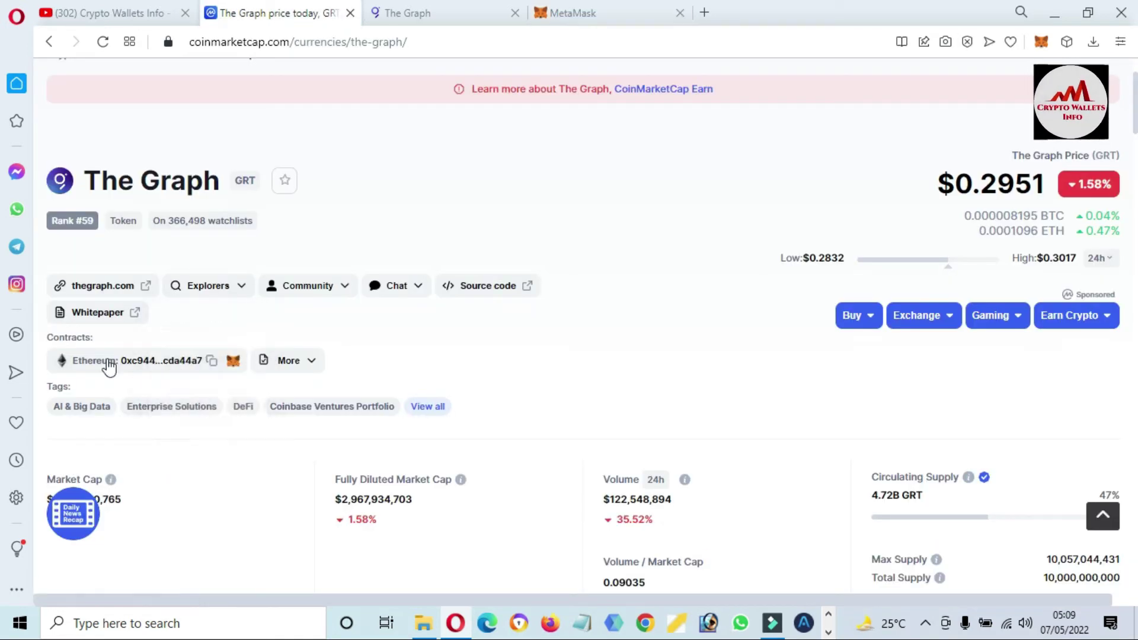
left_click(172, 369)
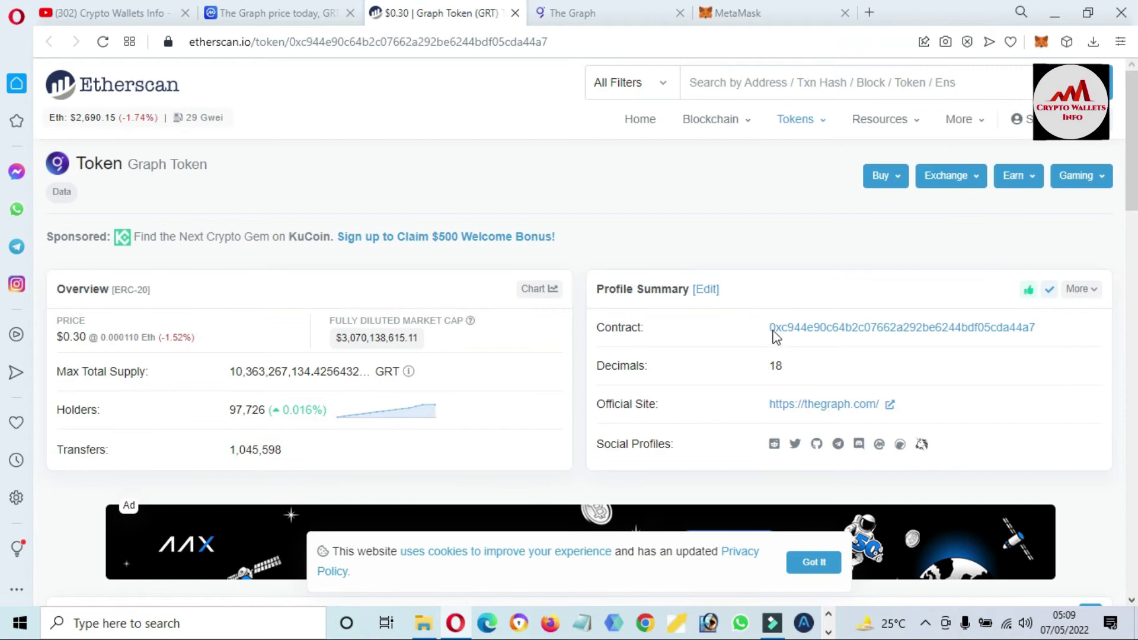
left_click_drag(761, 331, 1047, 325)
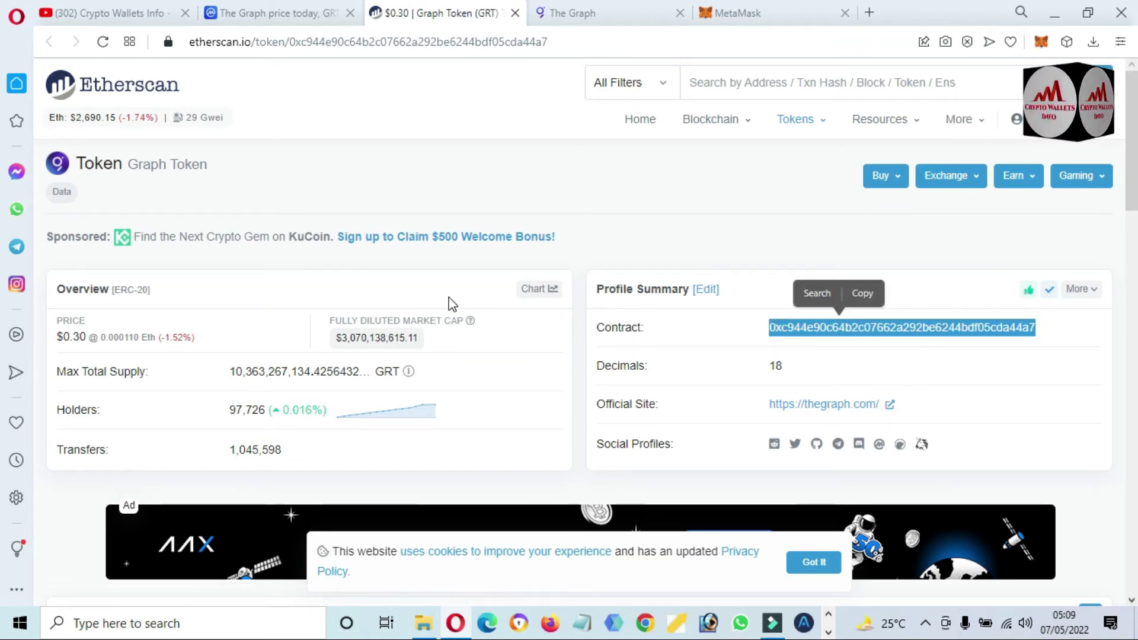
left_click(890, 231)
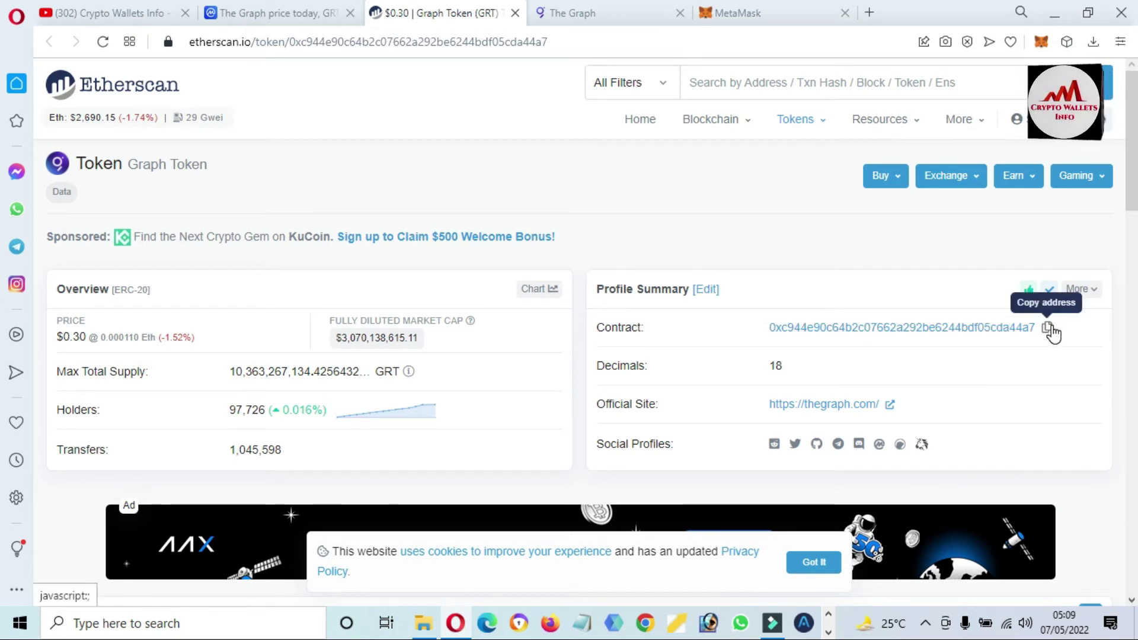
left_click(1049, 329)
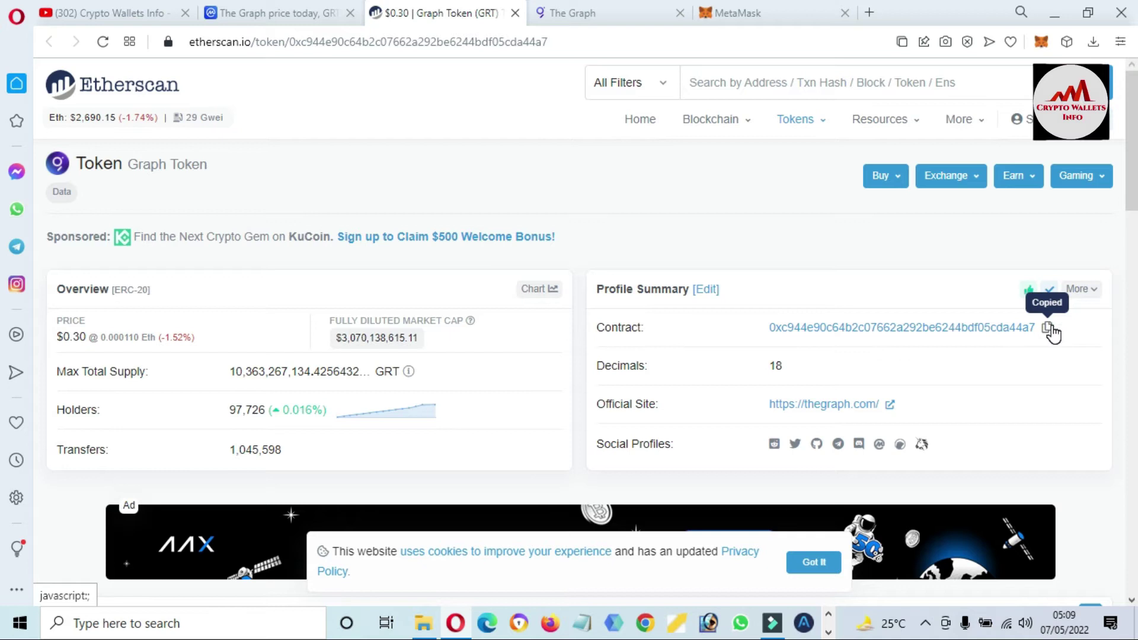
left_click(755, 12)
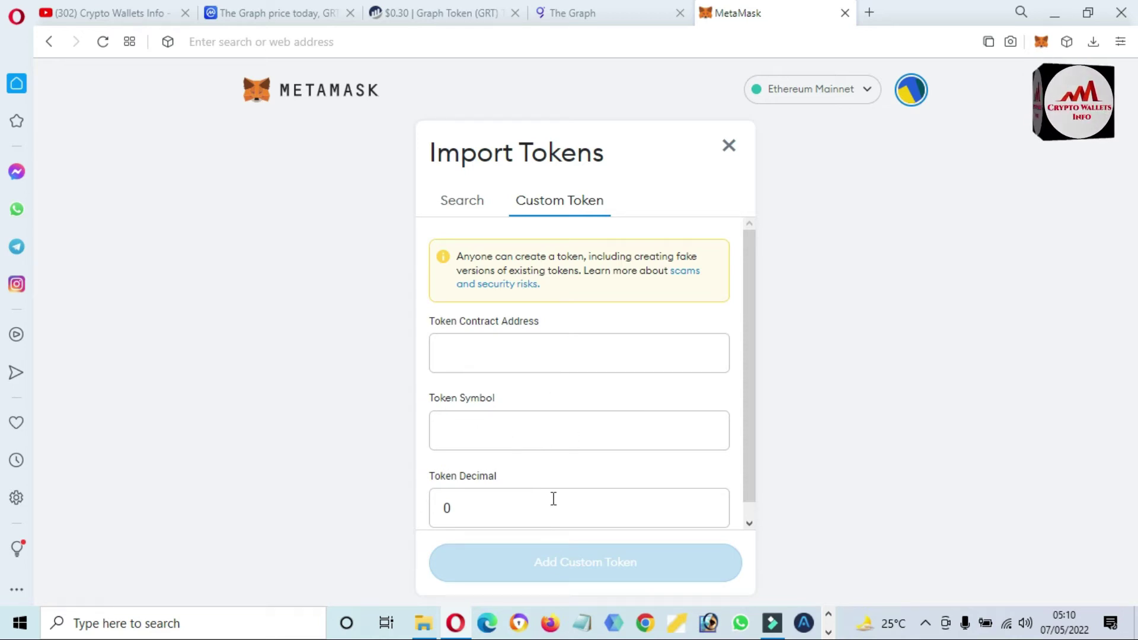
Paste the Graph Token contract address so GRT and 18 decimals auto-fill, then add the custom token.
left_click(523, 359)
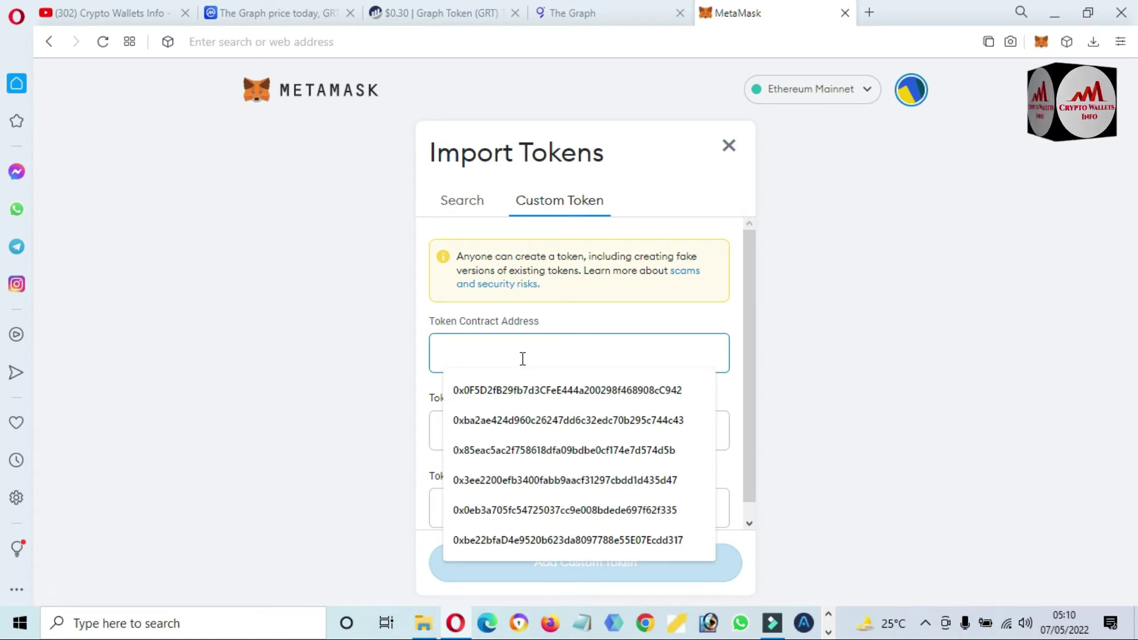
key("ctrl+v")
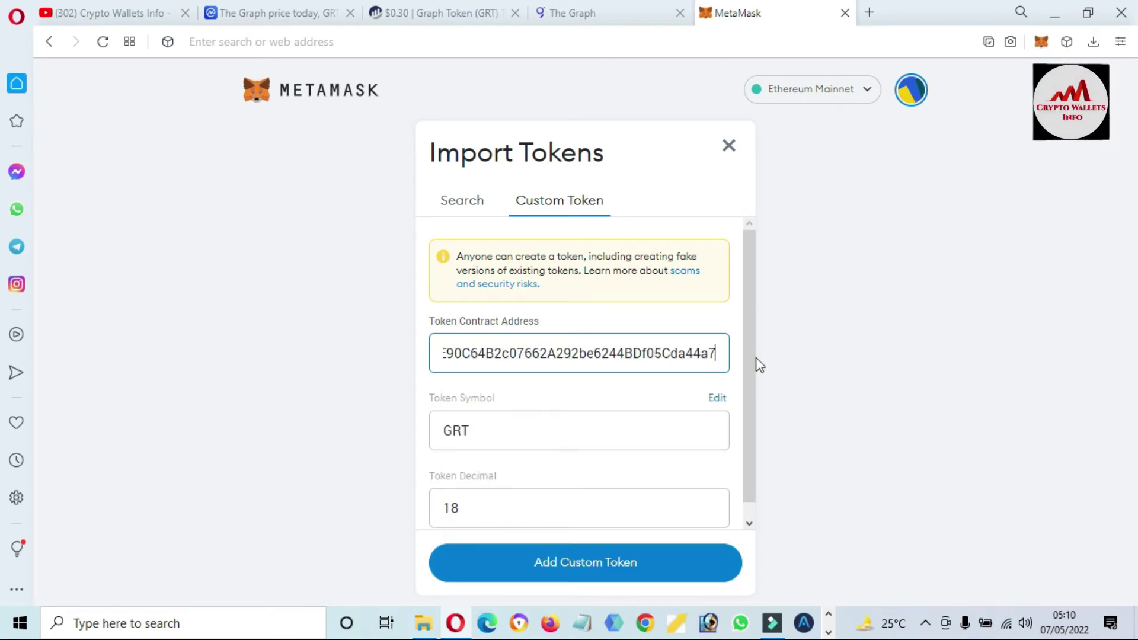
left_click_drag(752, 355, 762, 476)
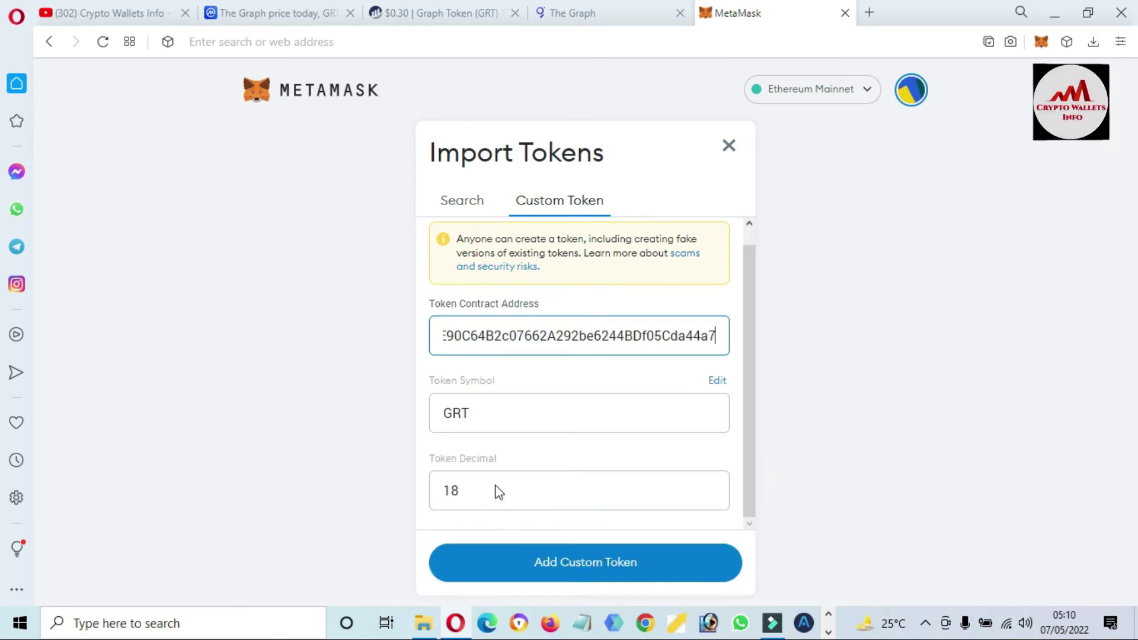
left_click(508, 420)
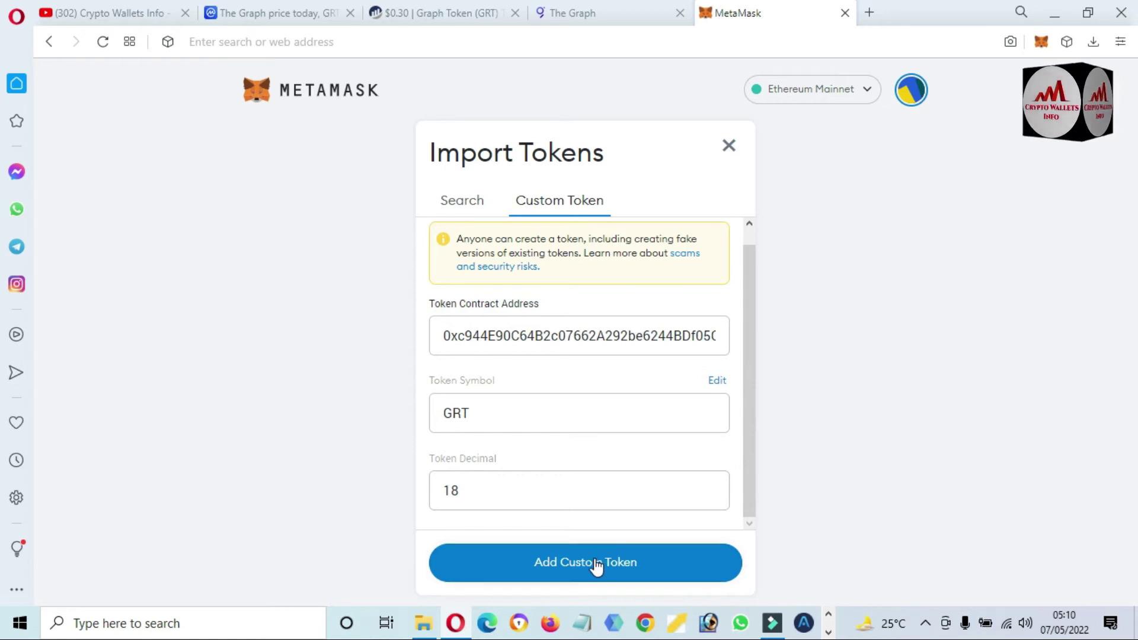
left_click(627, 562)
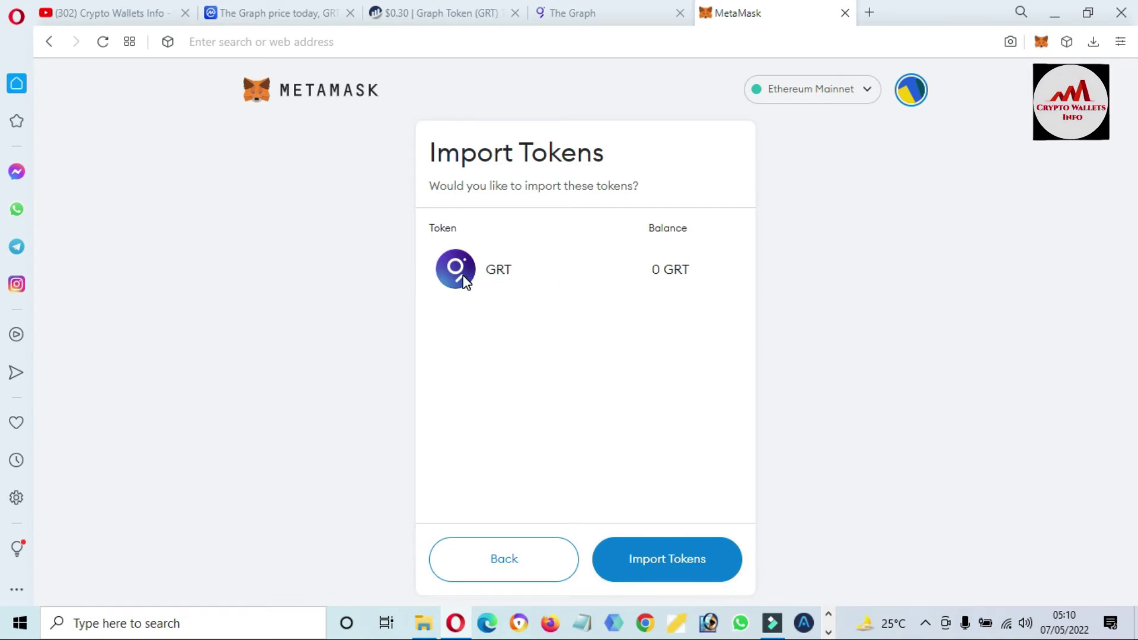
Confirm the GRT import, then find GRT in Account 1's assets and open its 0 GRT page.
left_click(660, 561)
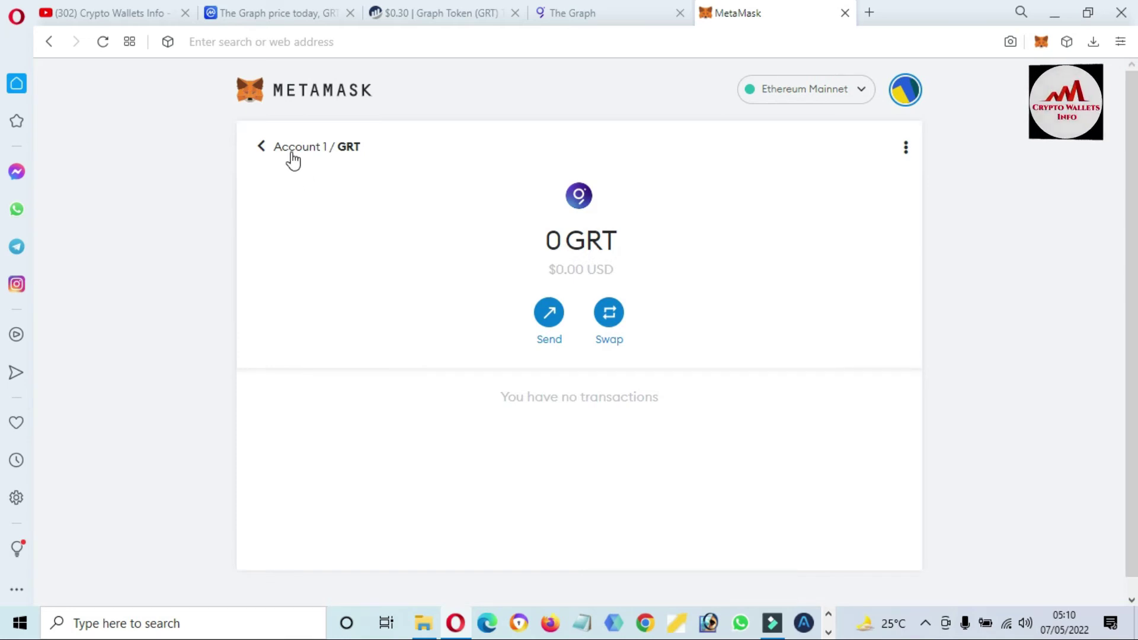
left_click(293, 156)
scroll(3, 296, "down", 8)
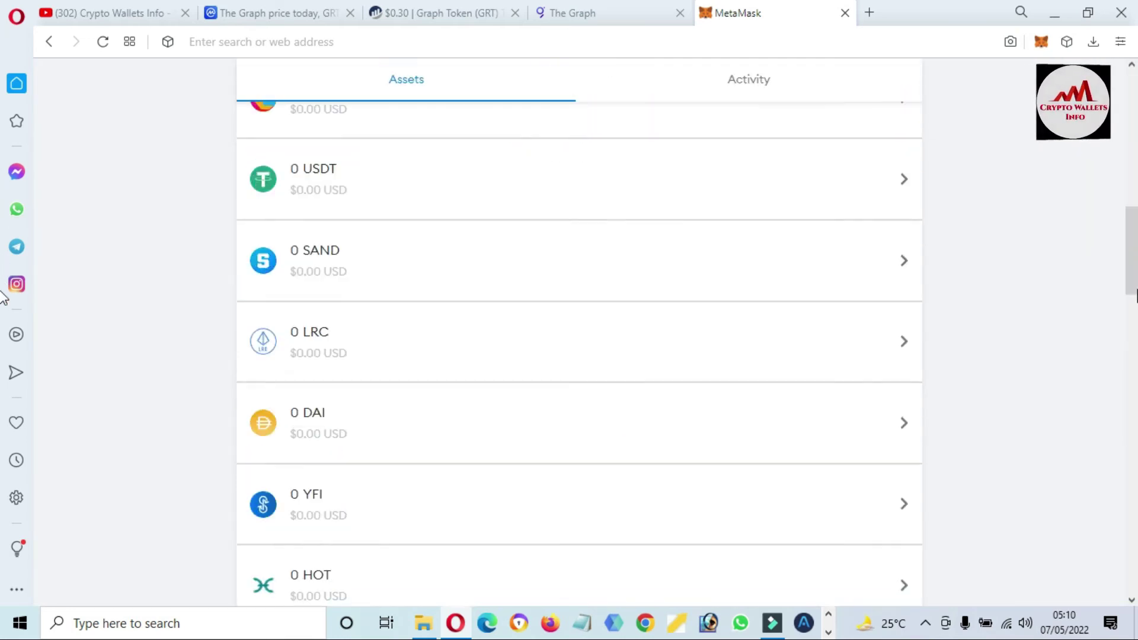
scroll(3, 297, "down", 20)
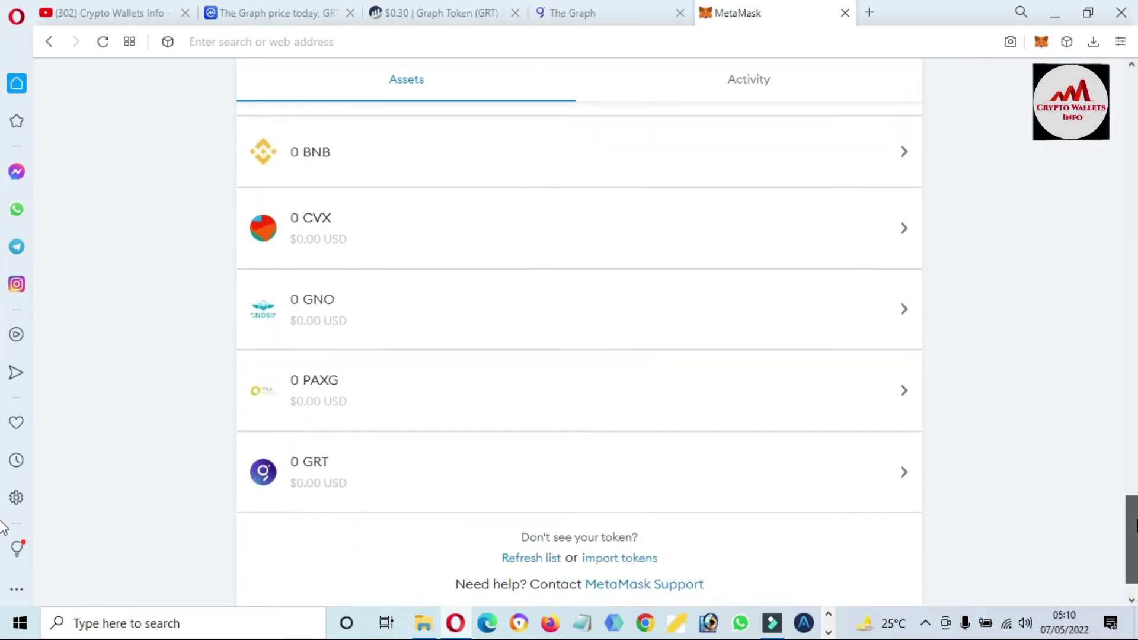
scroll(3, 528, "down", 1)
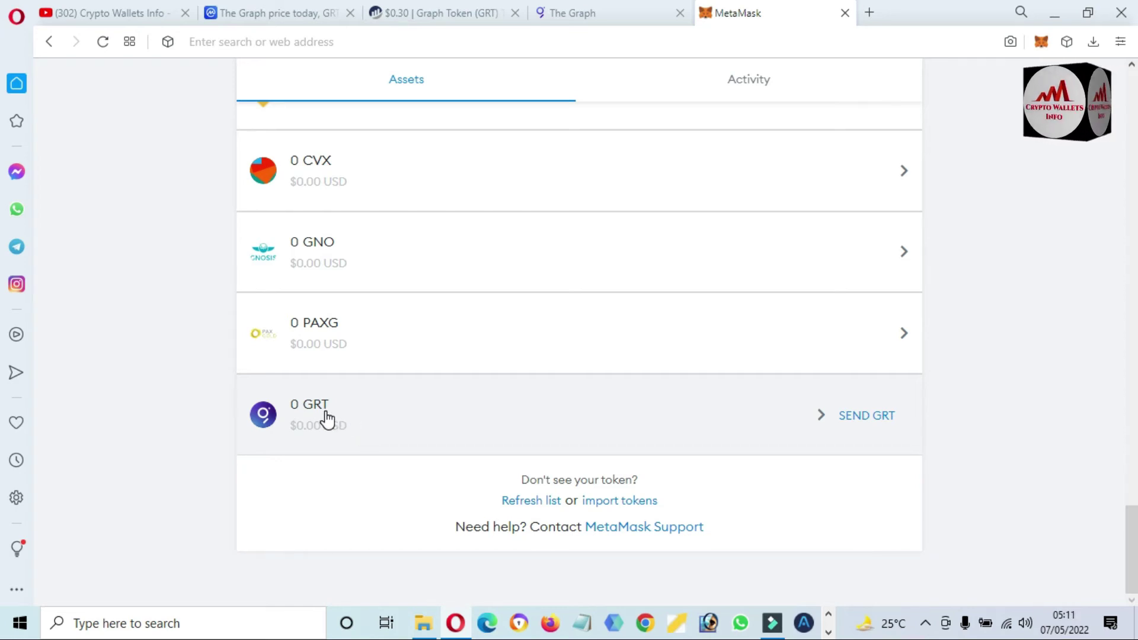
left_click(327, 420)
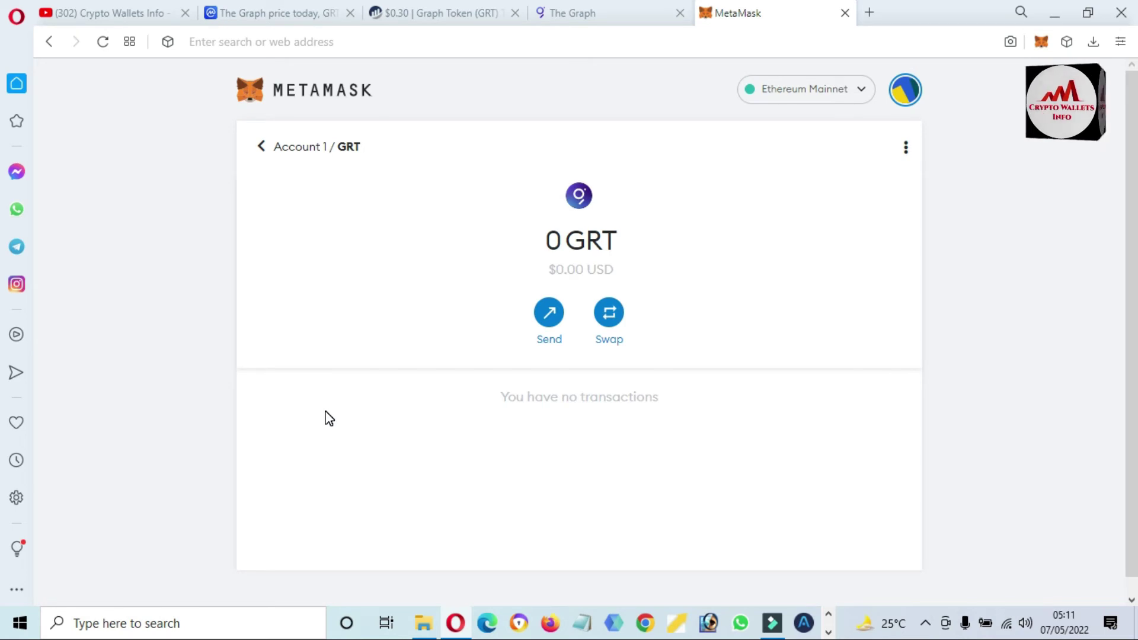
left_click(906, 149)
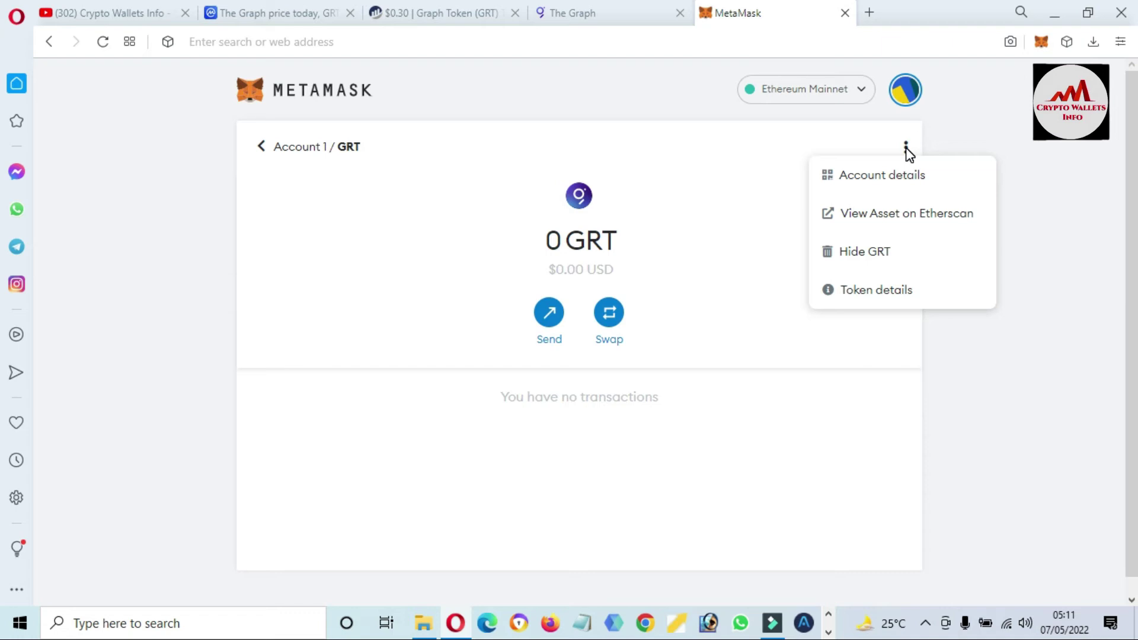
View Account 1's details and address in MetaMask, then begin exporting its private key.
left_click(884, 185)
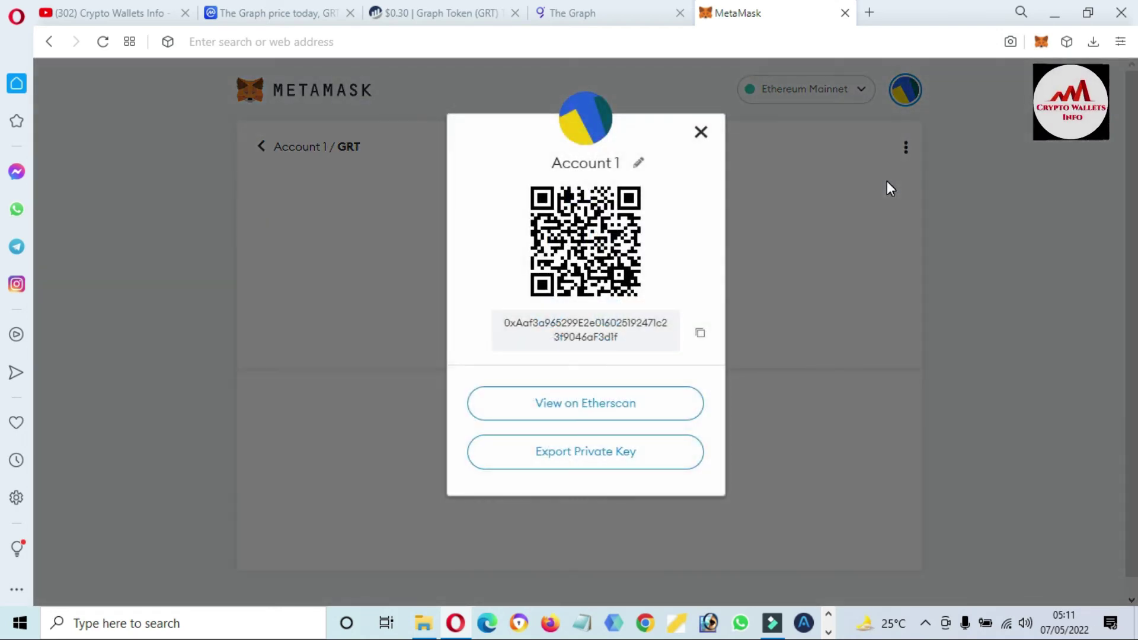
left_click_drag(631, 338, 498, 332)
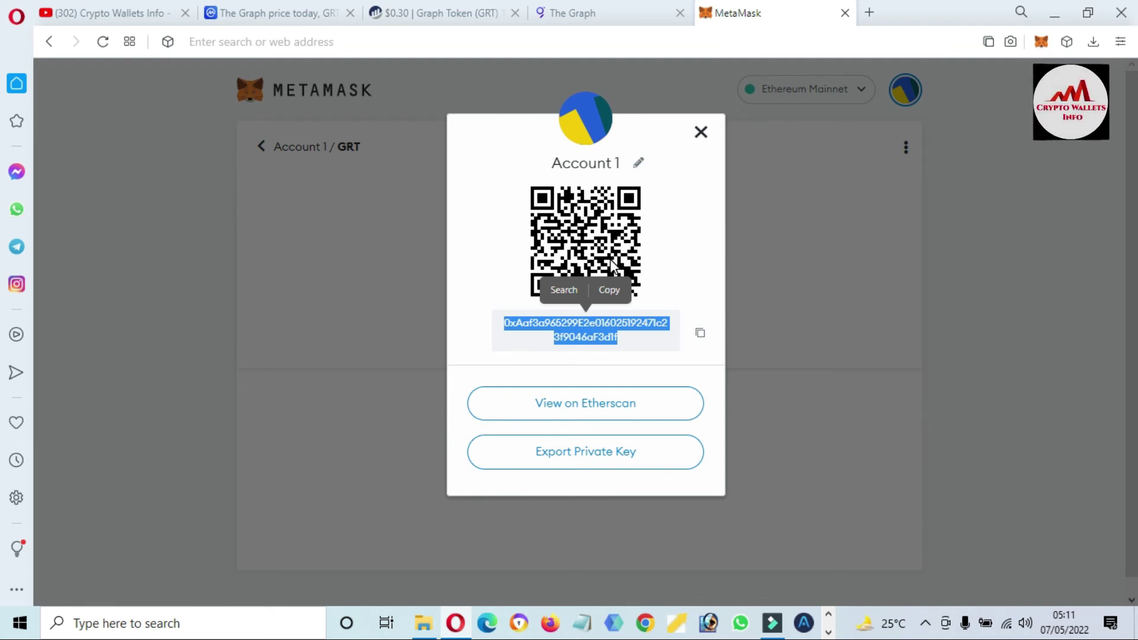
left_click(578, 462)
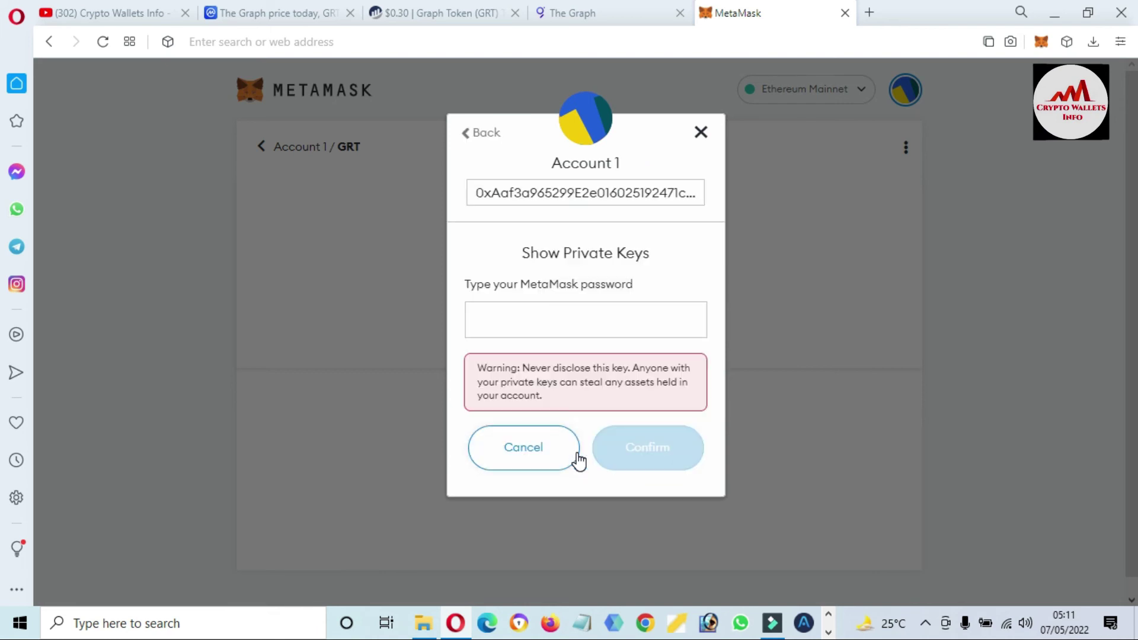
Enter the MetaMask wallet password and confirm to reveal Account 1's private key.
left_click(551, 308)
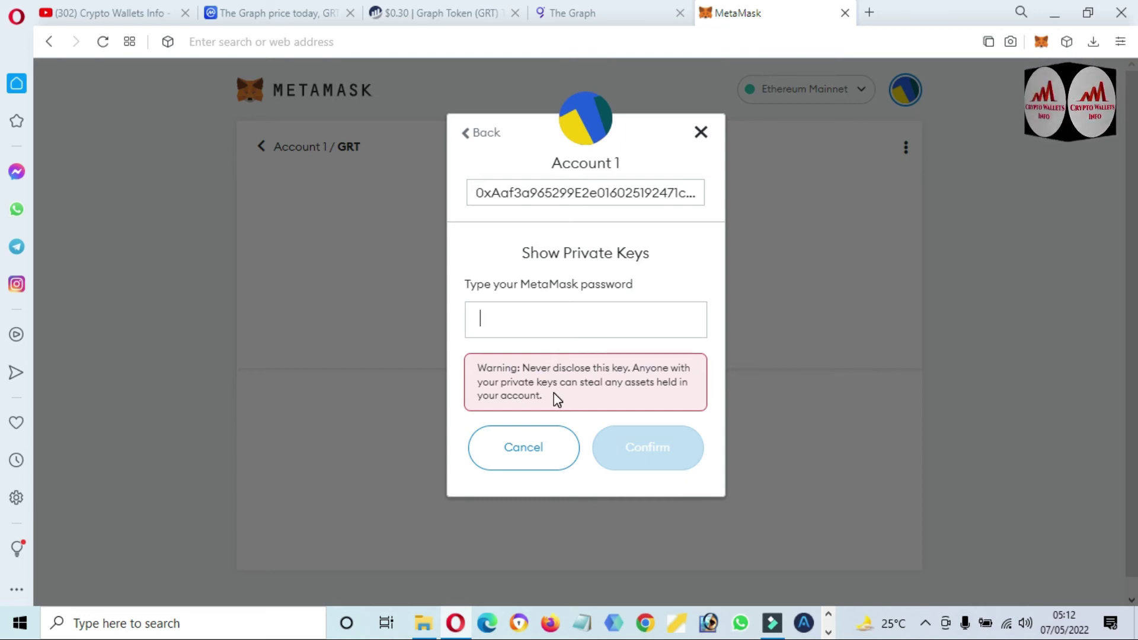
left_click_drag(549, 401, 531, 364)
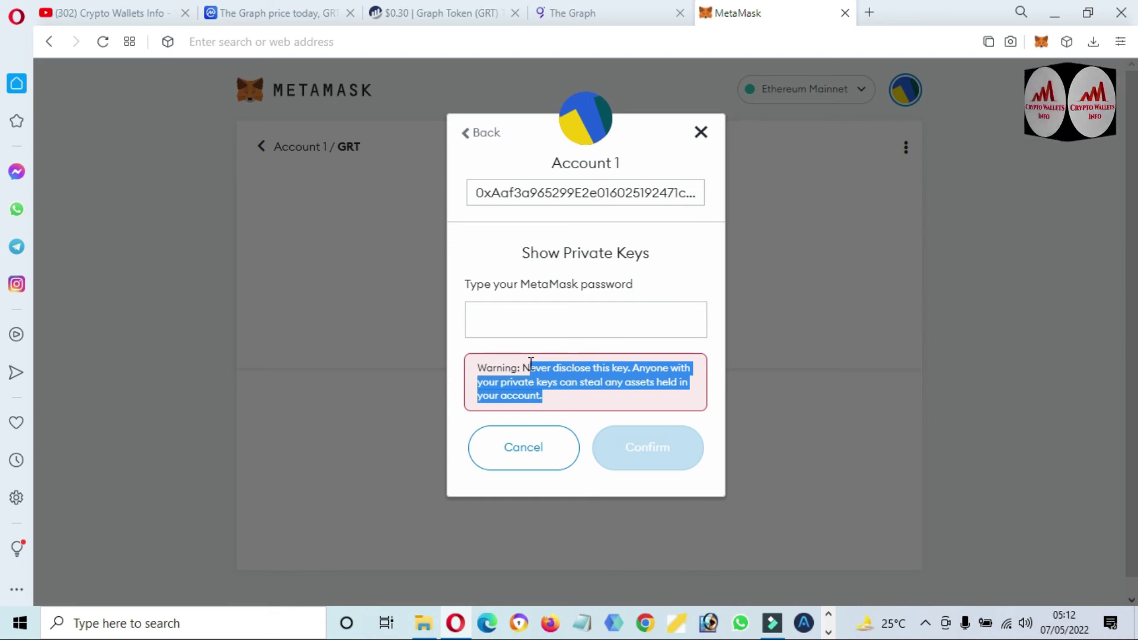
left_click_drag(530, 364, 548, 400)
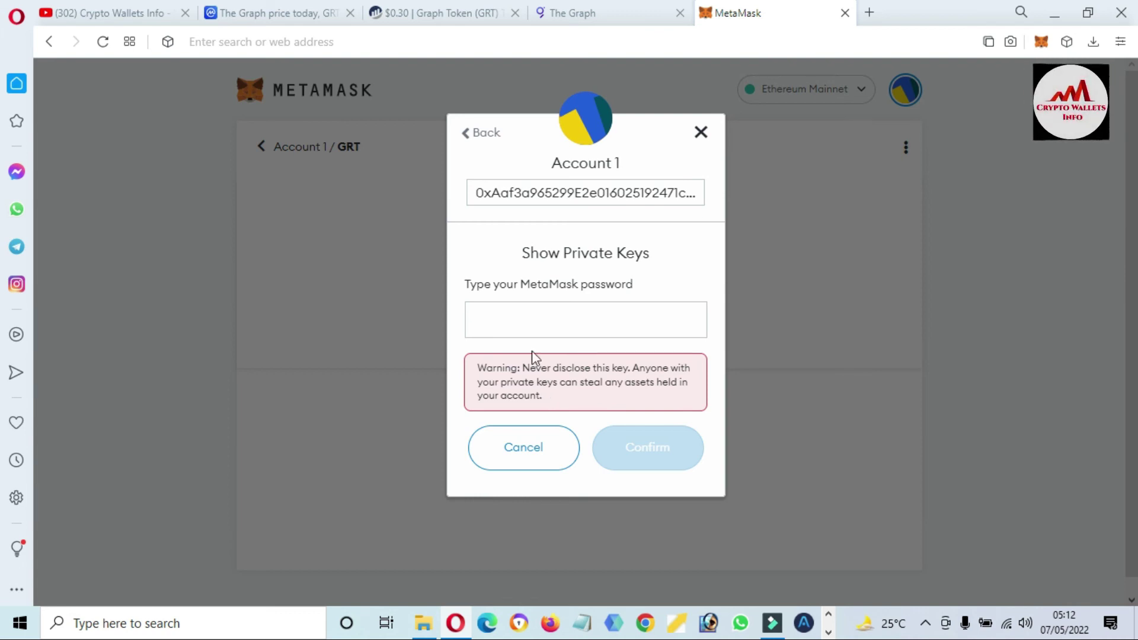
left_click(512, 316)
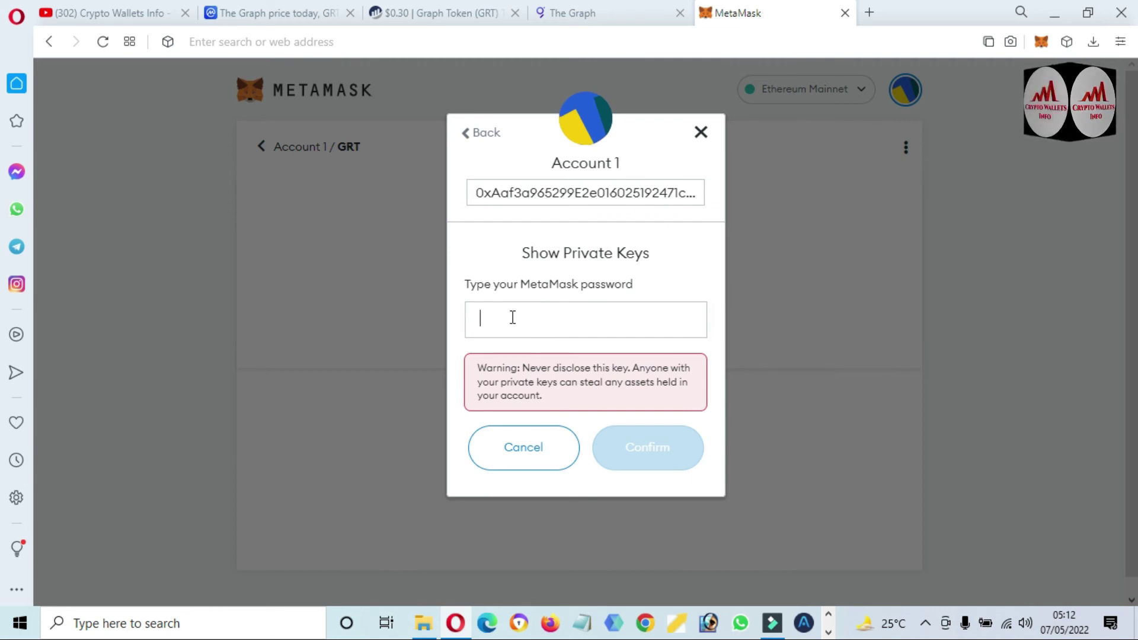
type("•••••")
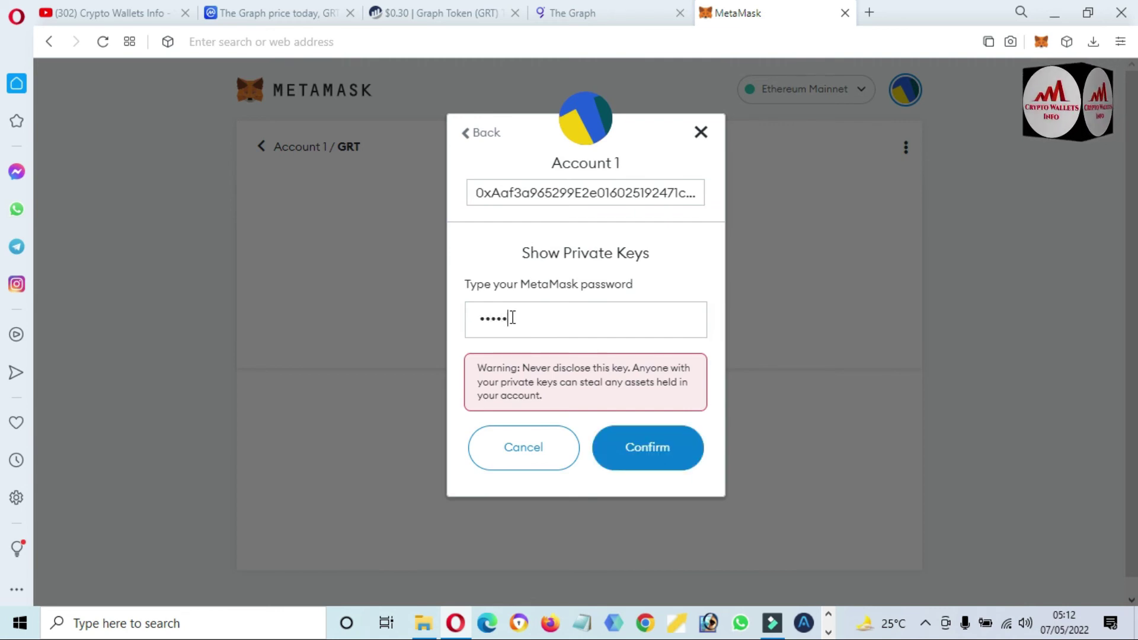
type("•")
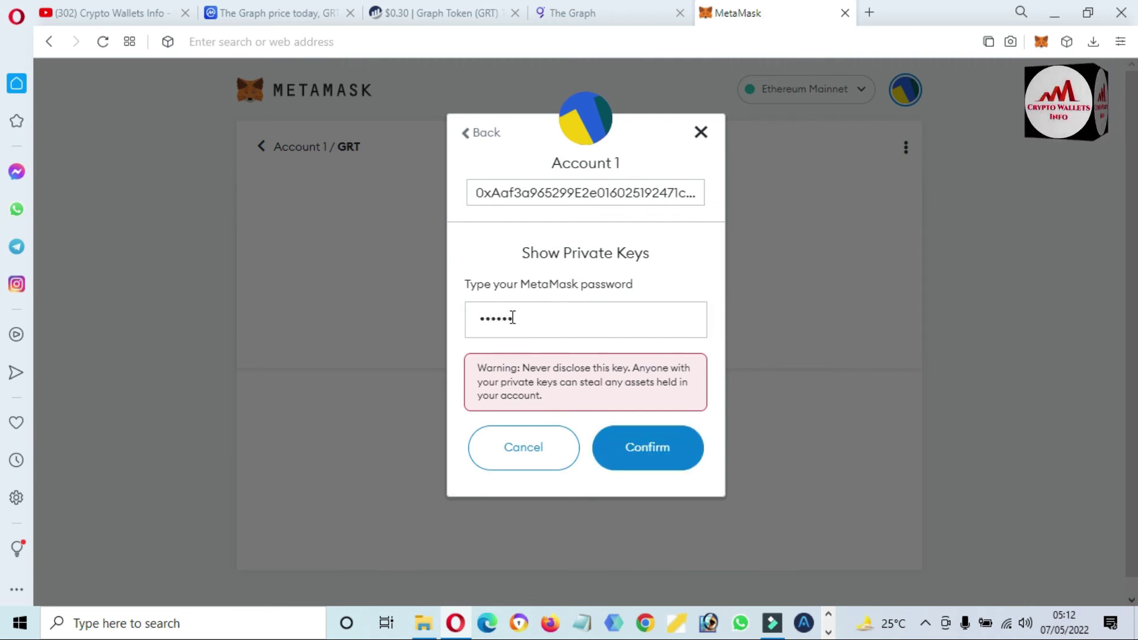
type("••••••••")
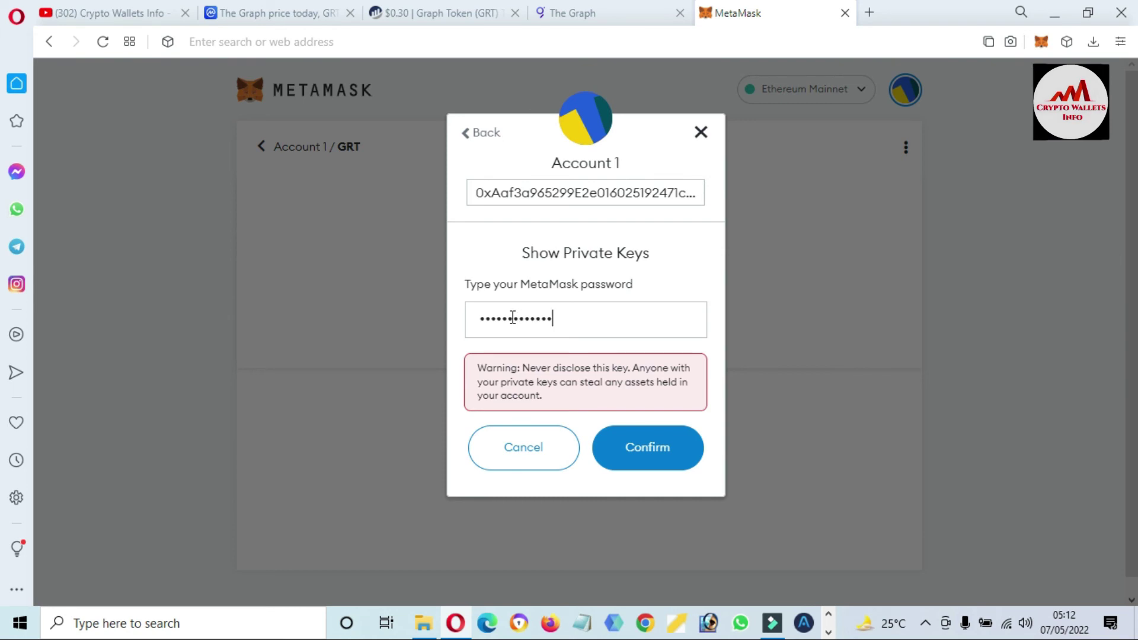
left_click(661, 442)
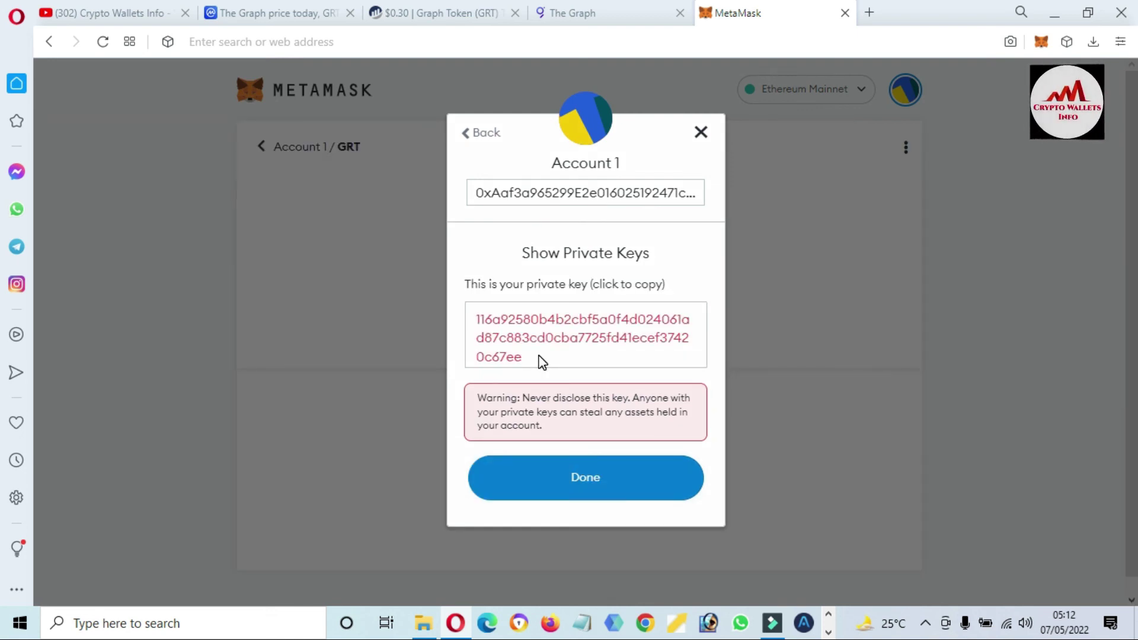
Select and copy the revealed private key, then close the dialog.
left_click_drag(541, 363, 466, 320)
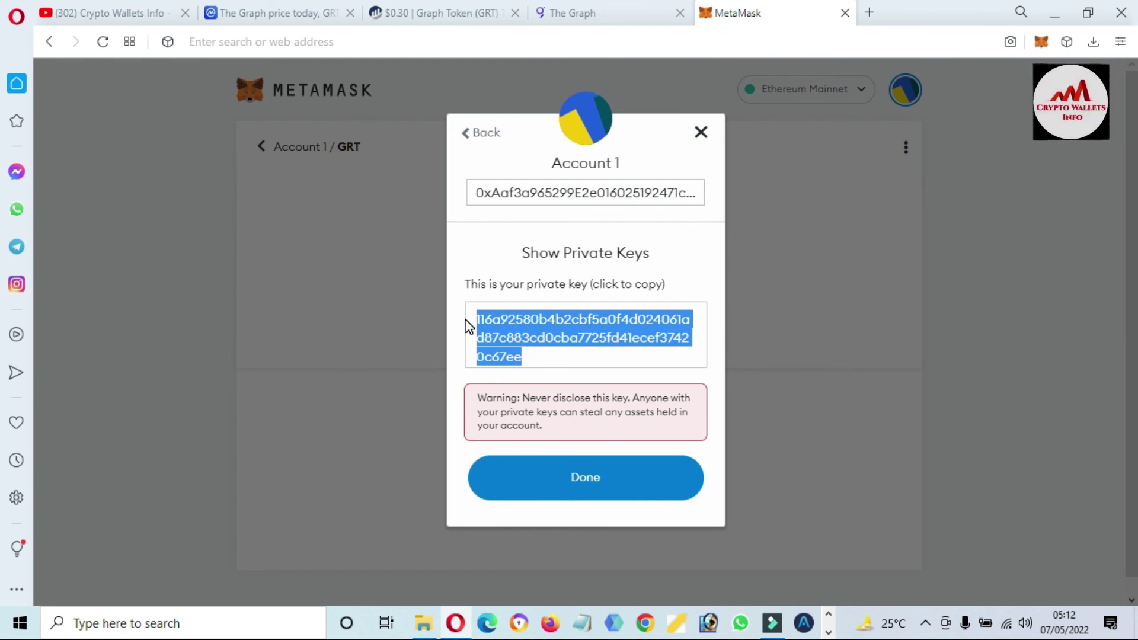
left_click(584, 472)
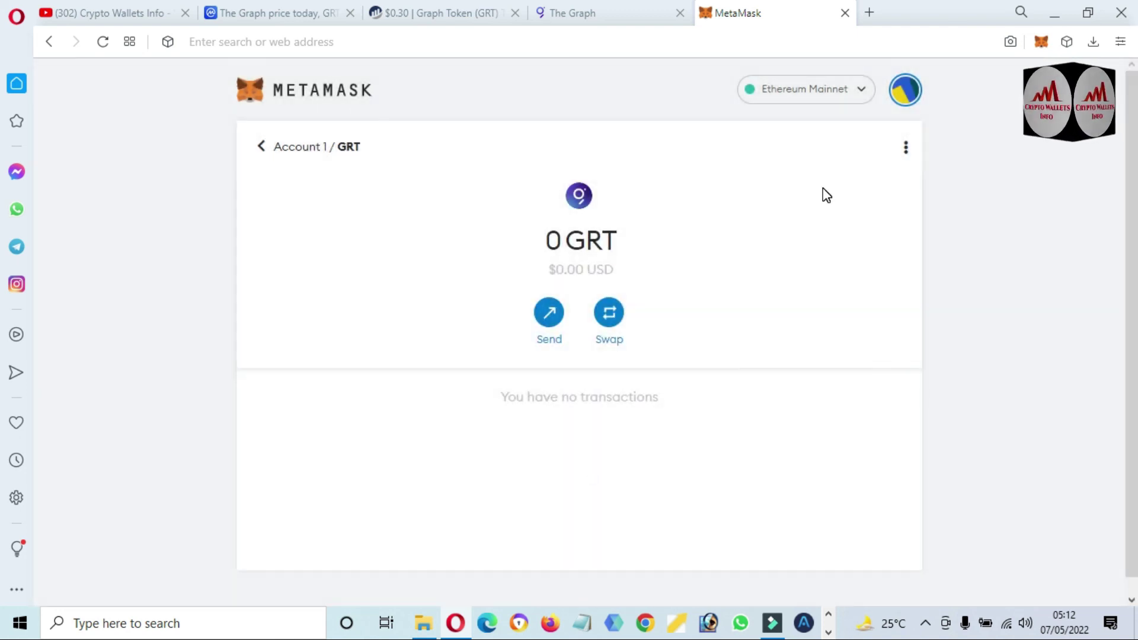
left_click(907, 95)
Paste the copied private key into MetaMask's Import Account form with Private Key type.
left_click(1035, 153)
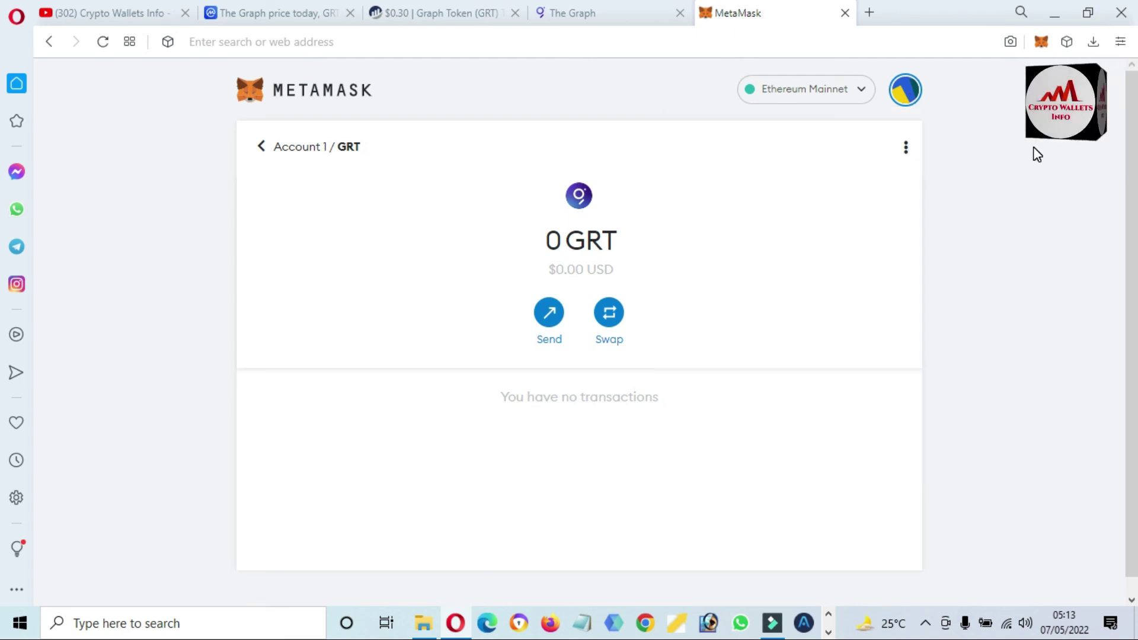
left_click(909, 93)
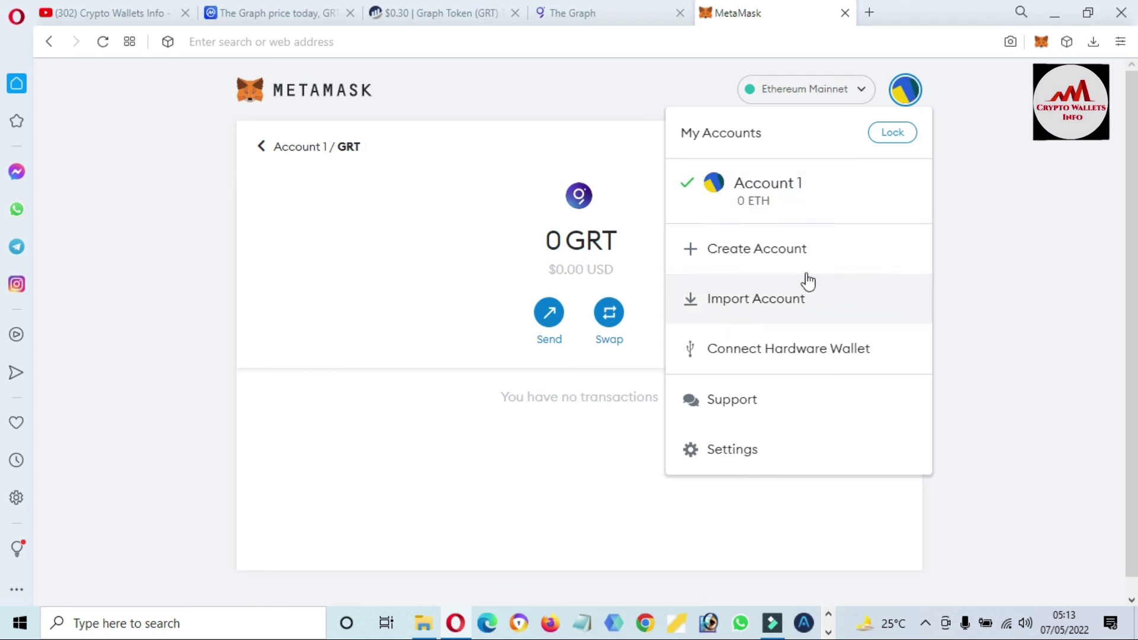
left_click(785, 300)
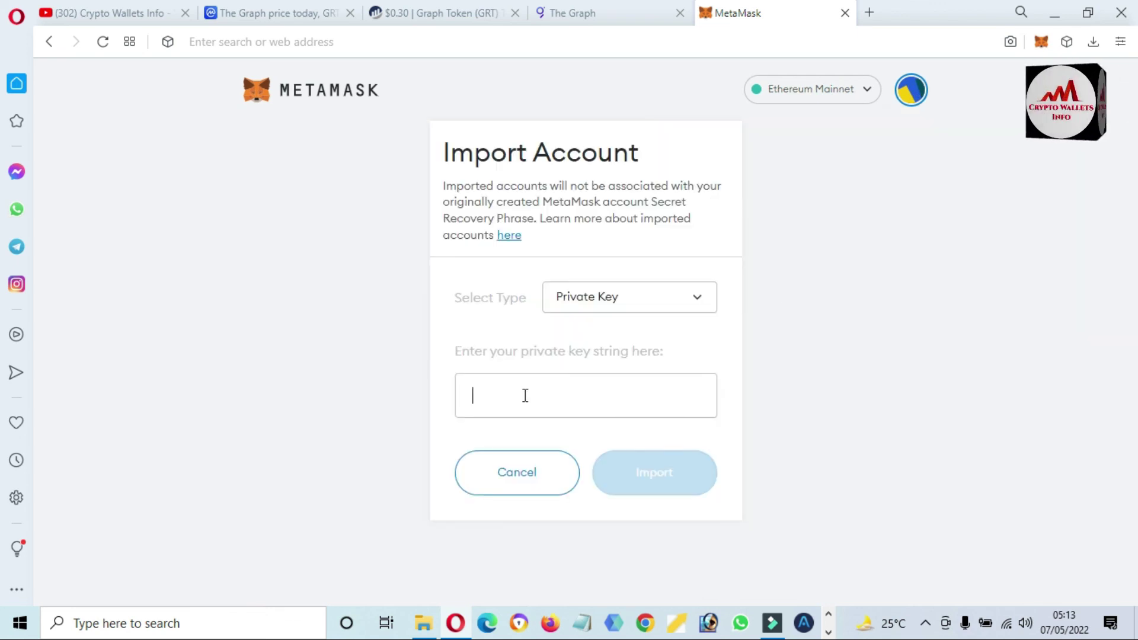
key("ctrl+v")
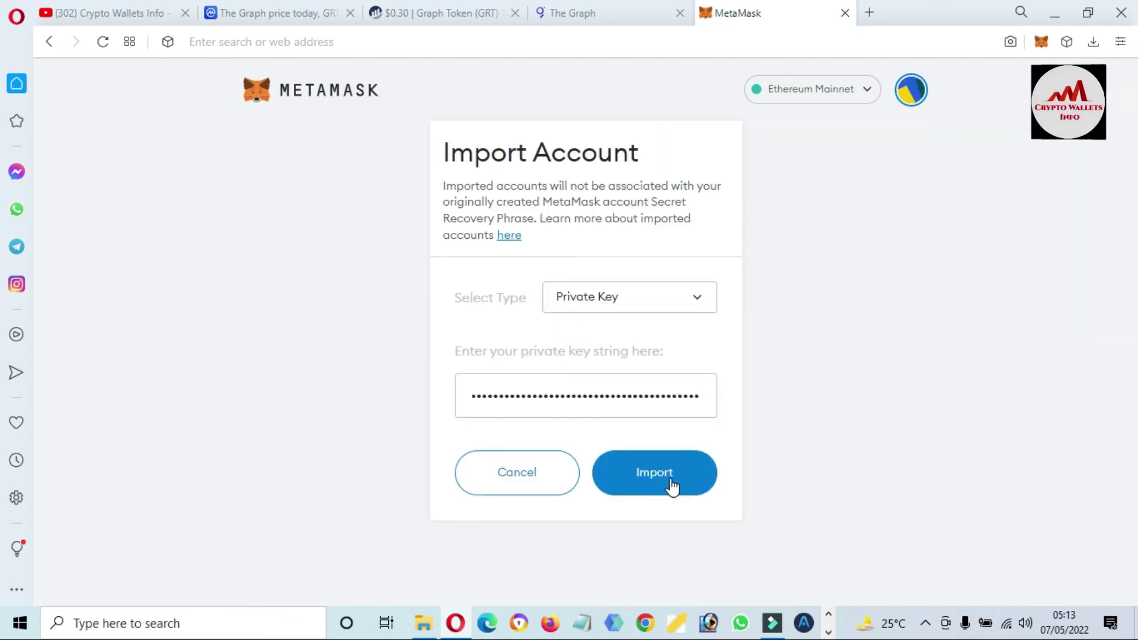